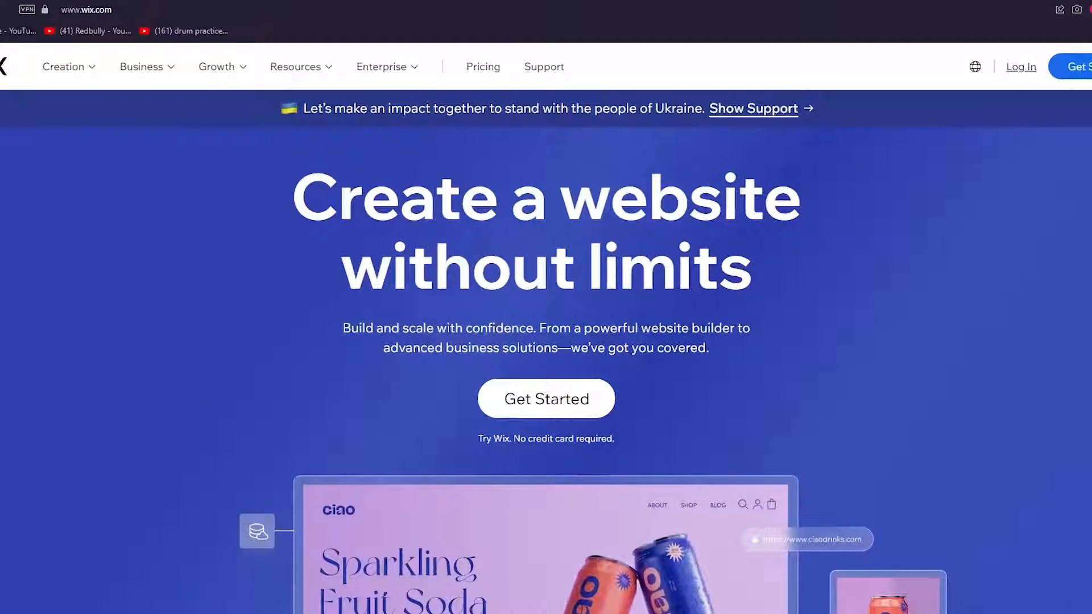
- Replace the Opera address with websiteworldmedia.com/wix and load the Wix sign-up page
drag(81, 8, 93, 14)
key(BackSpace)
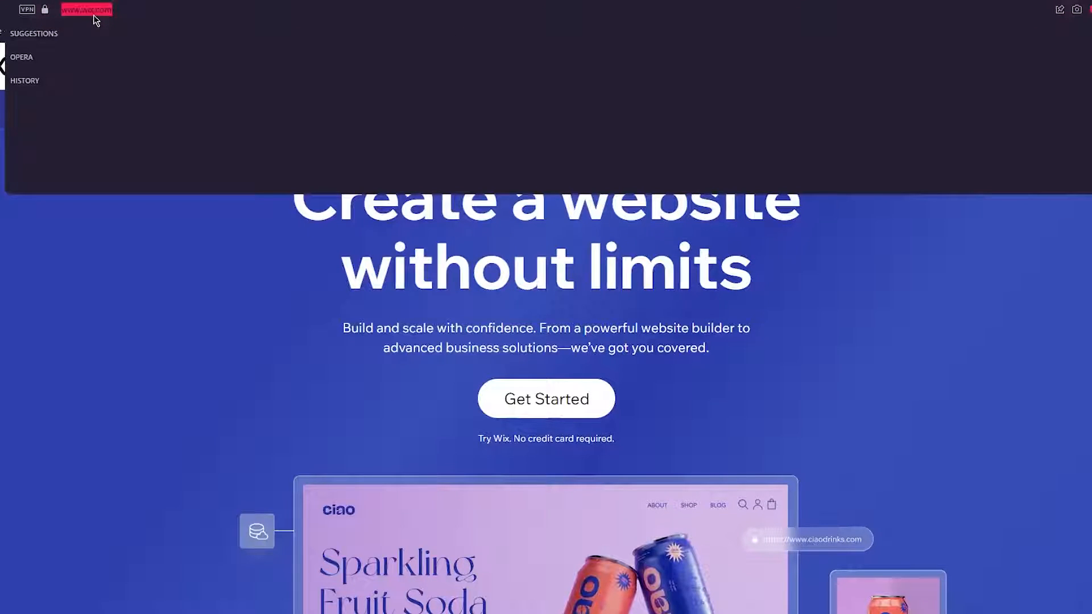
text(webs)
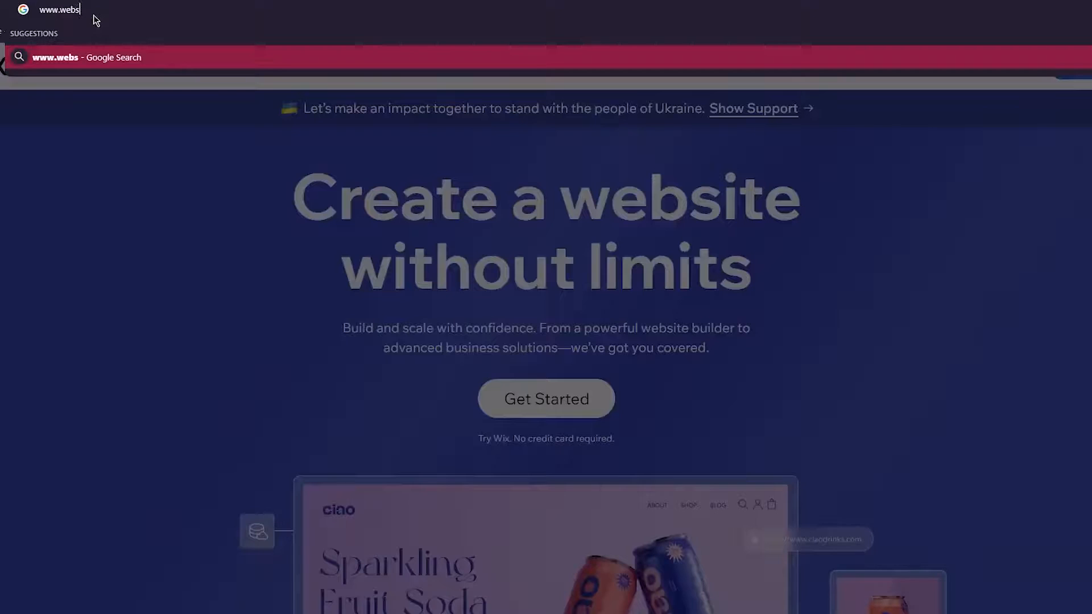
text(iteworldm)
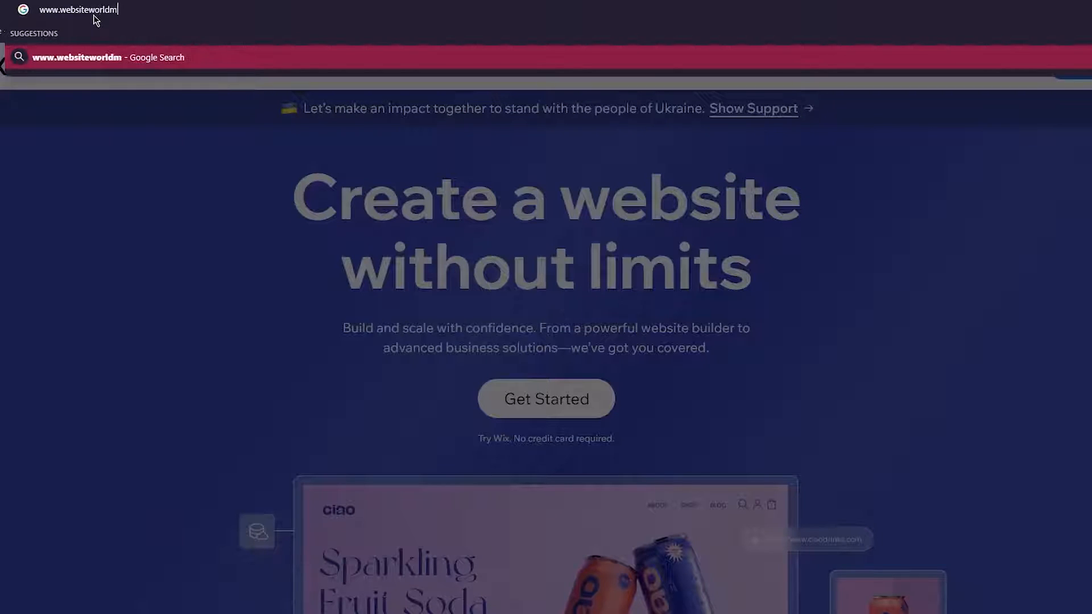
text(edia.com)
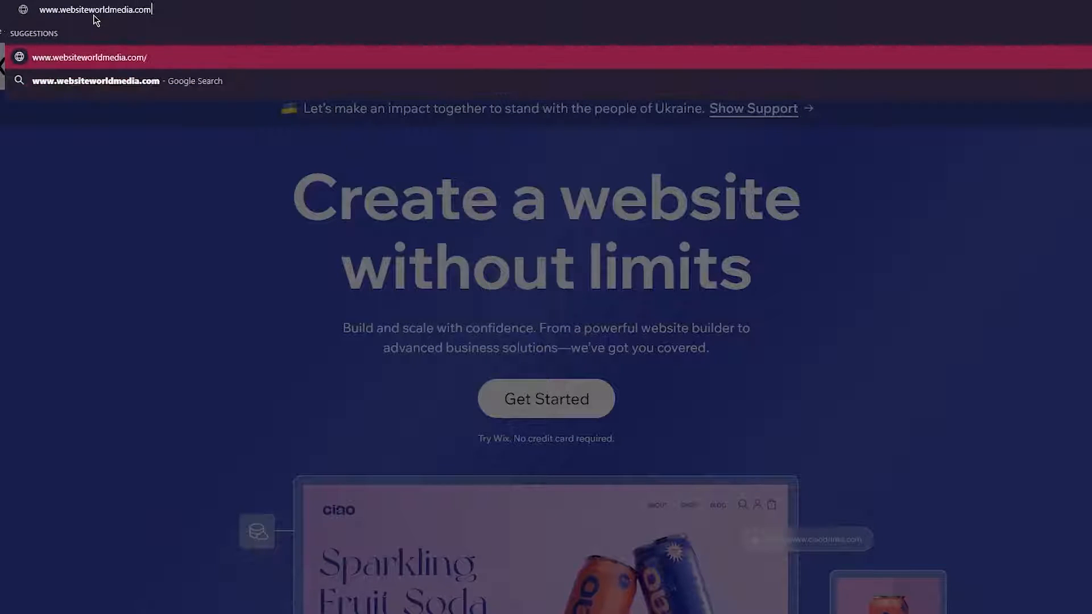
text(/wix)
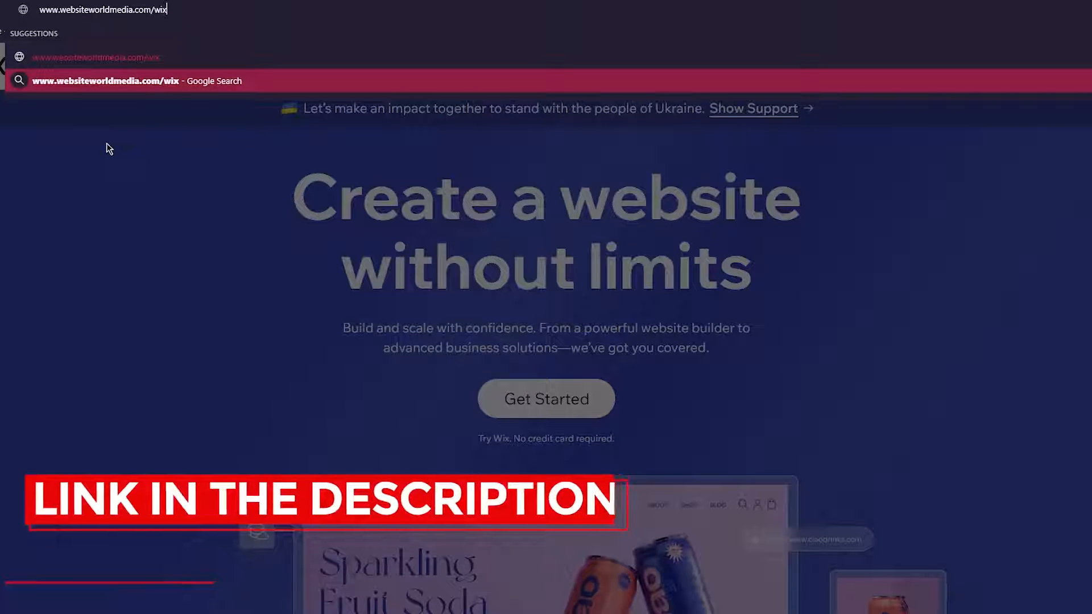
key(Return)
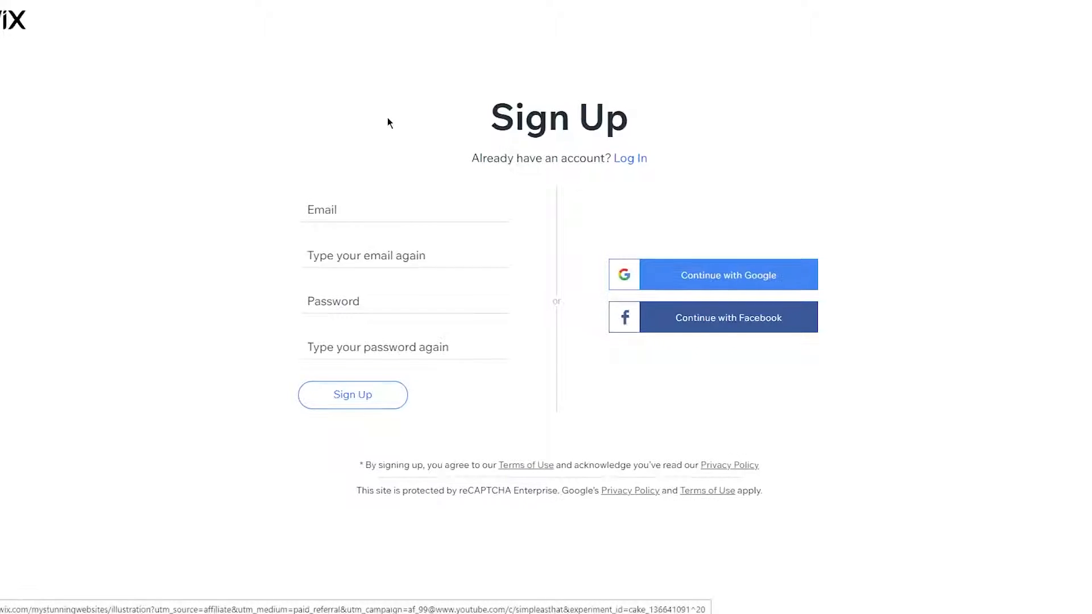
- Copy a temporary e-mail address from temp-mail.org in a new tab
click(352, 211)
key(Tab)
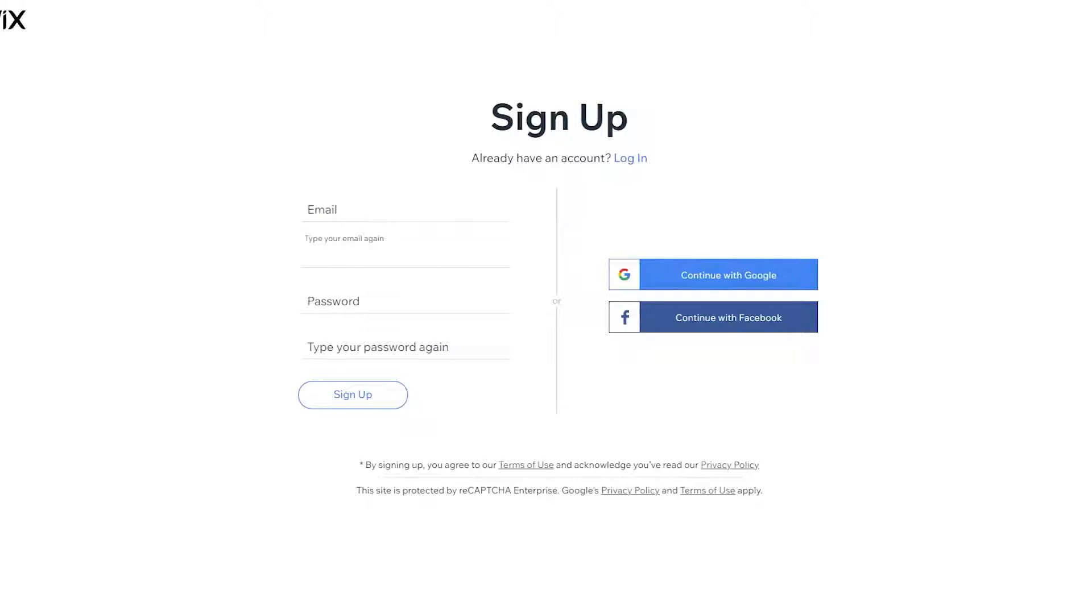
key(ctrl+t)
text(te)
key(Return)
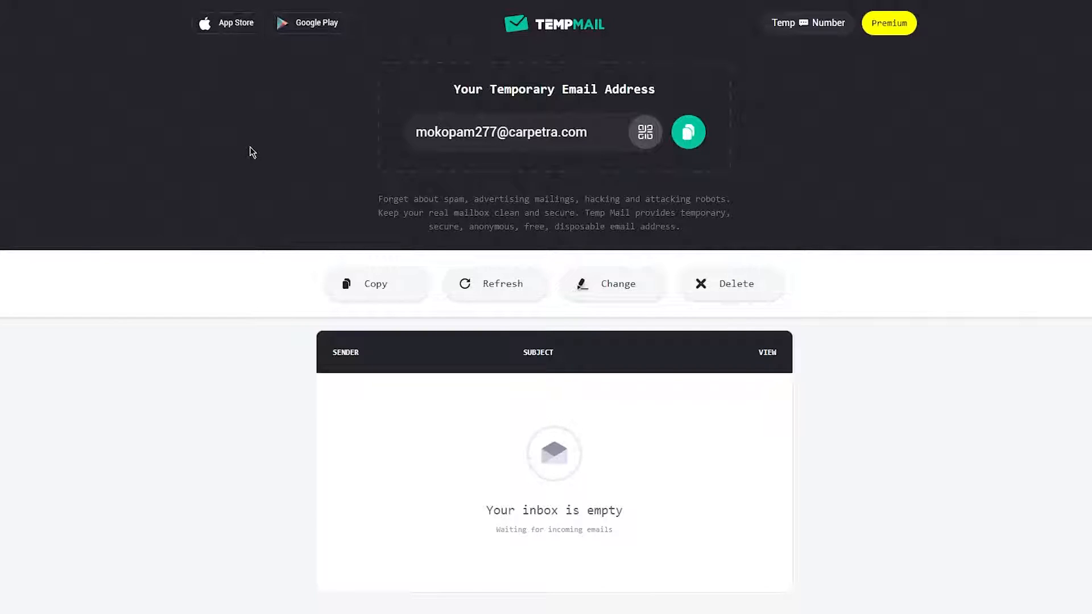
click(688, 132)
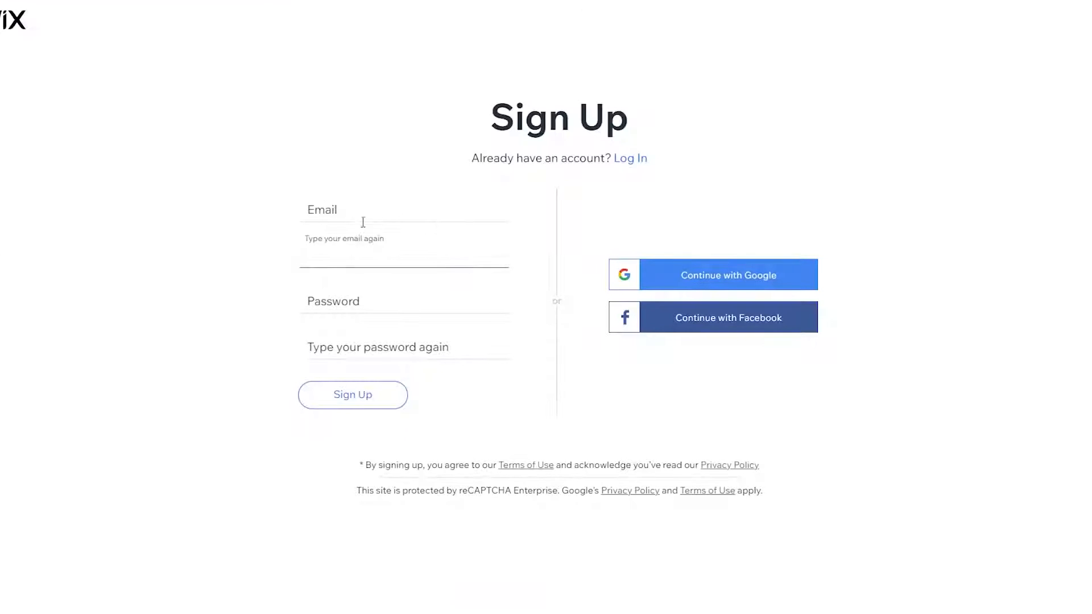
- Fill both sign-up e-mail fields with the temporary address
click(326, 205)
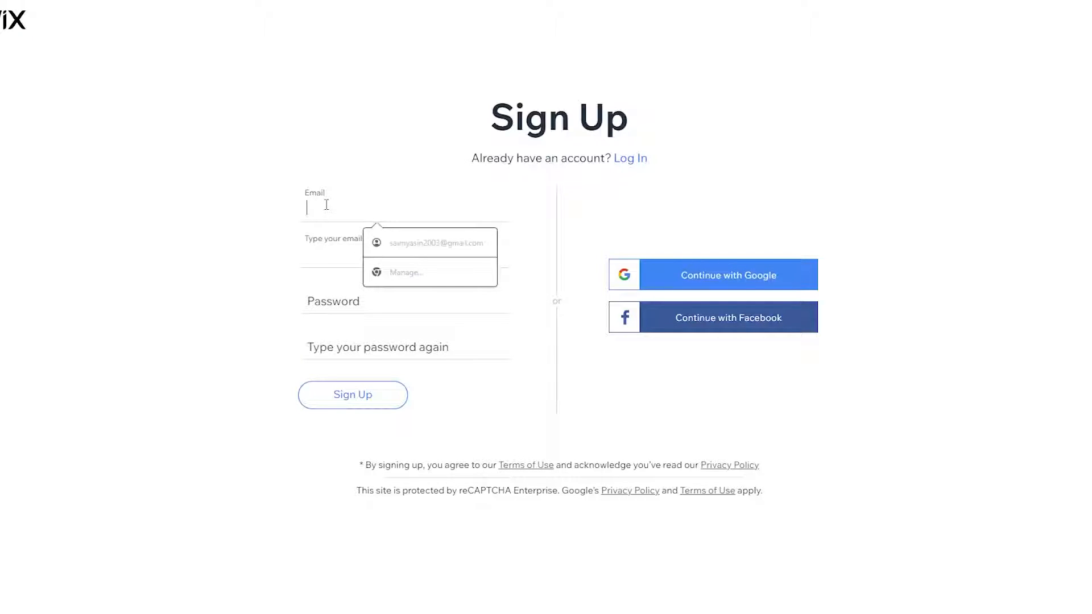
key(ctrl+v)
click(332, 256)
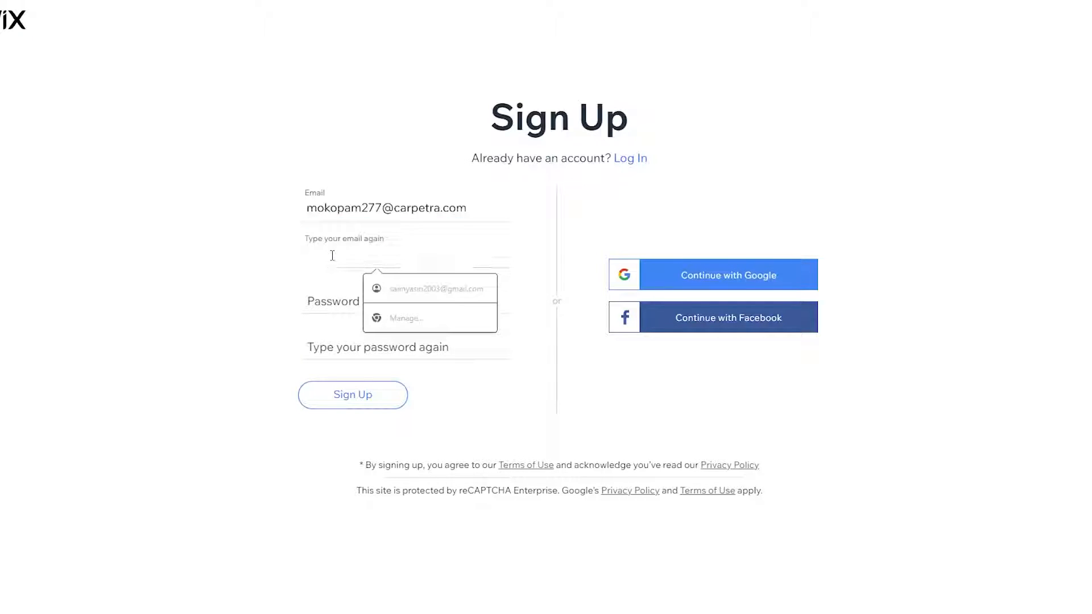
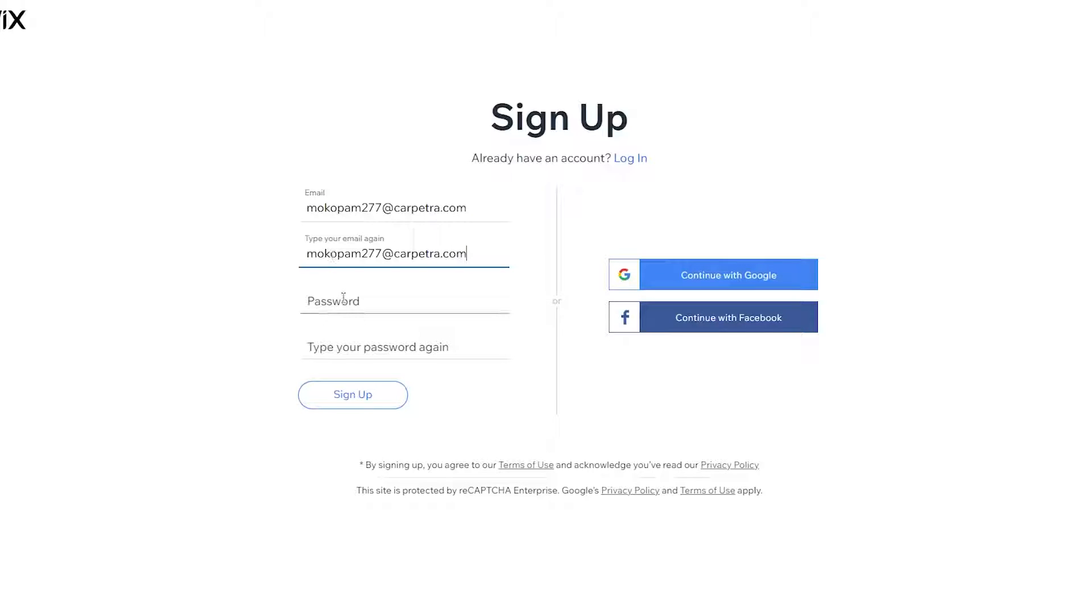
- Enter the account password in both password fields and submit the sign-up form
click(343, 297)
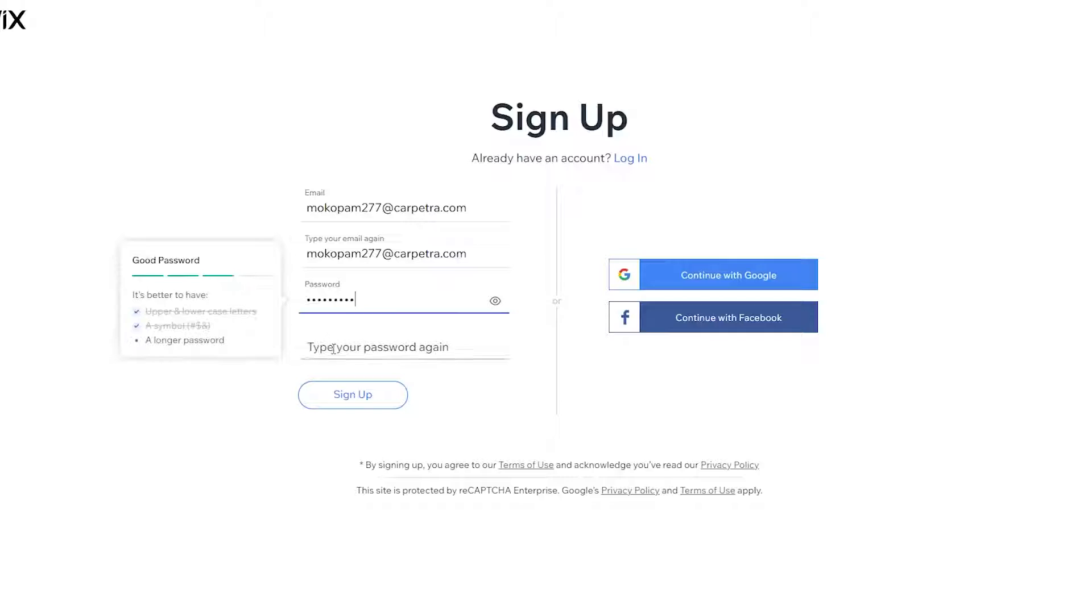
click(334, 348)
click(354, 396)
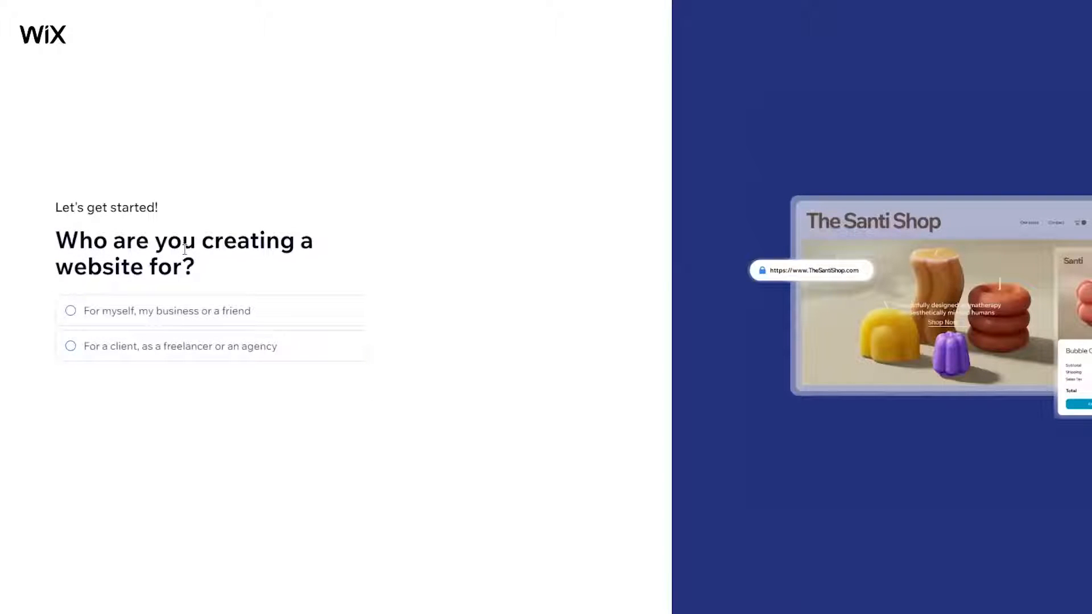
- Mark the site as for myself and choose Art Portfolio as the site type
click(195, 312)
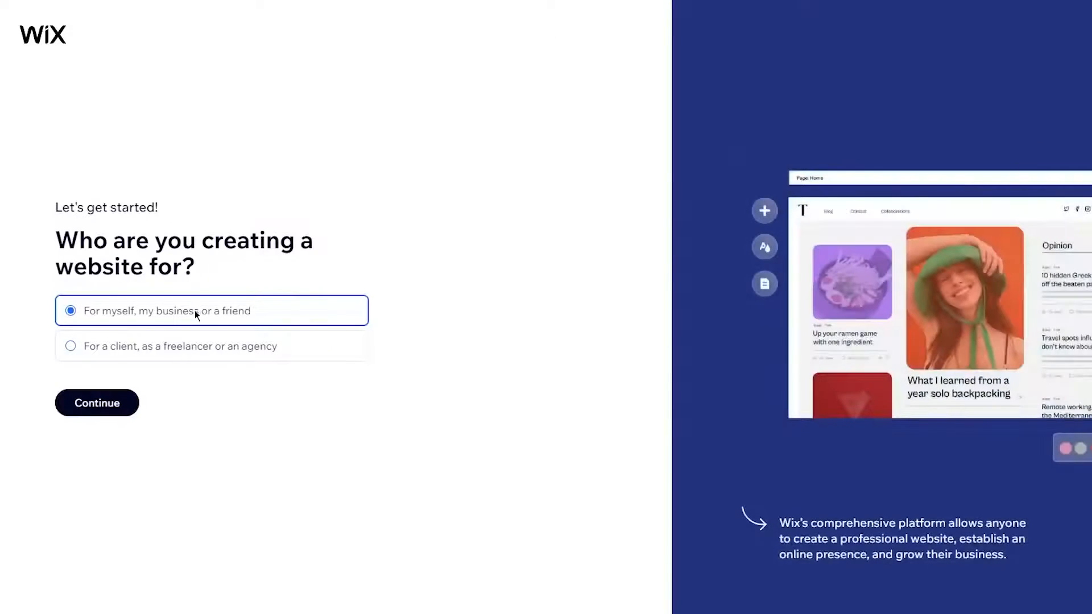
click(90, 403)
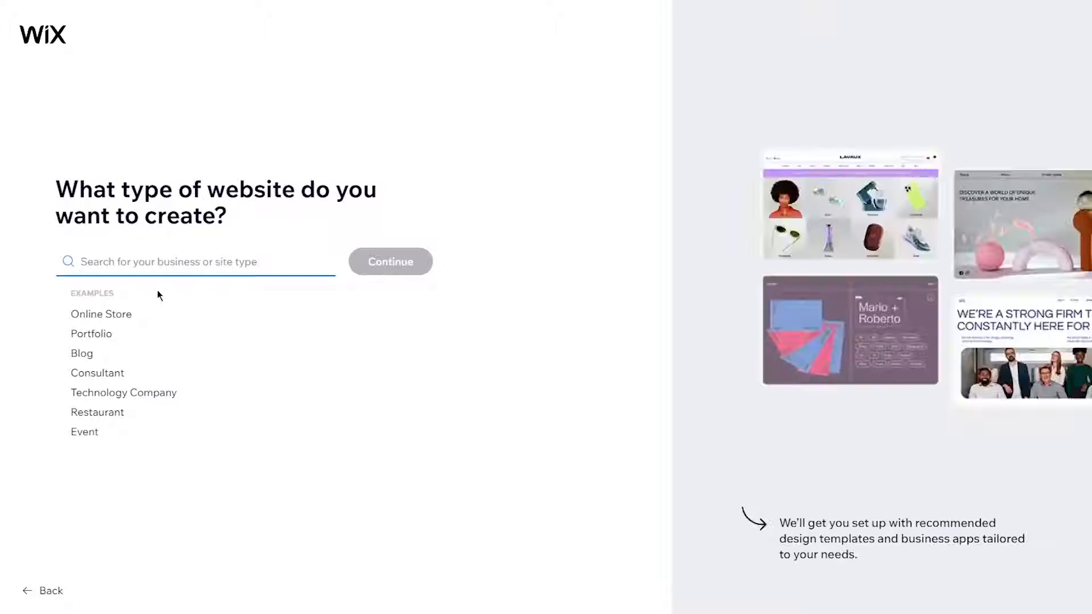
click(91, 334)
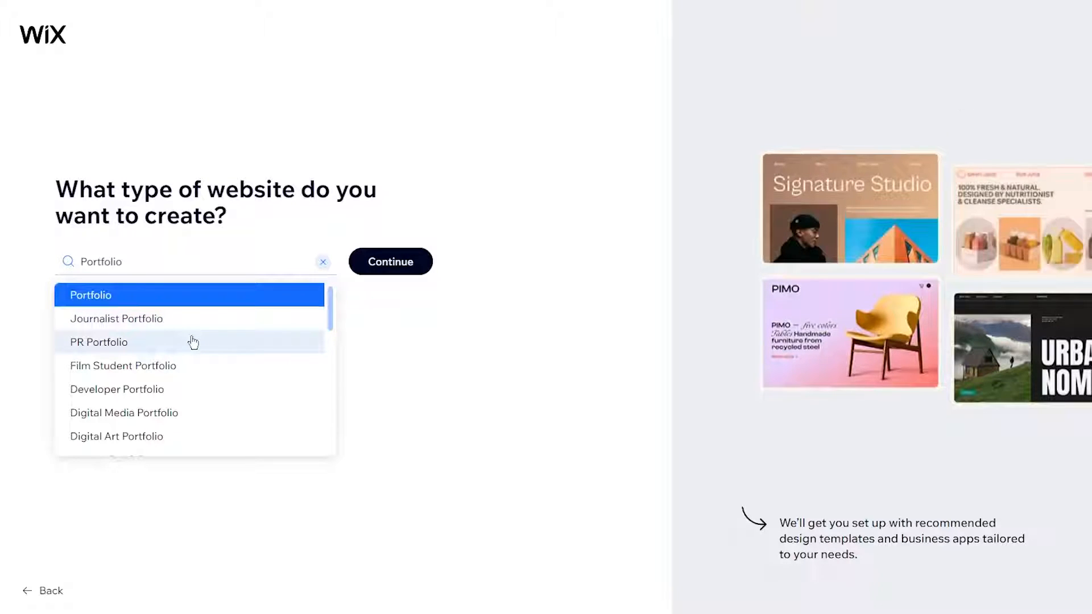
scroll(152, 403, down, 5)
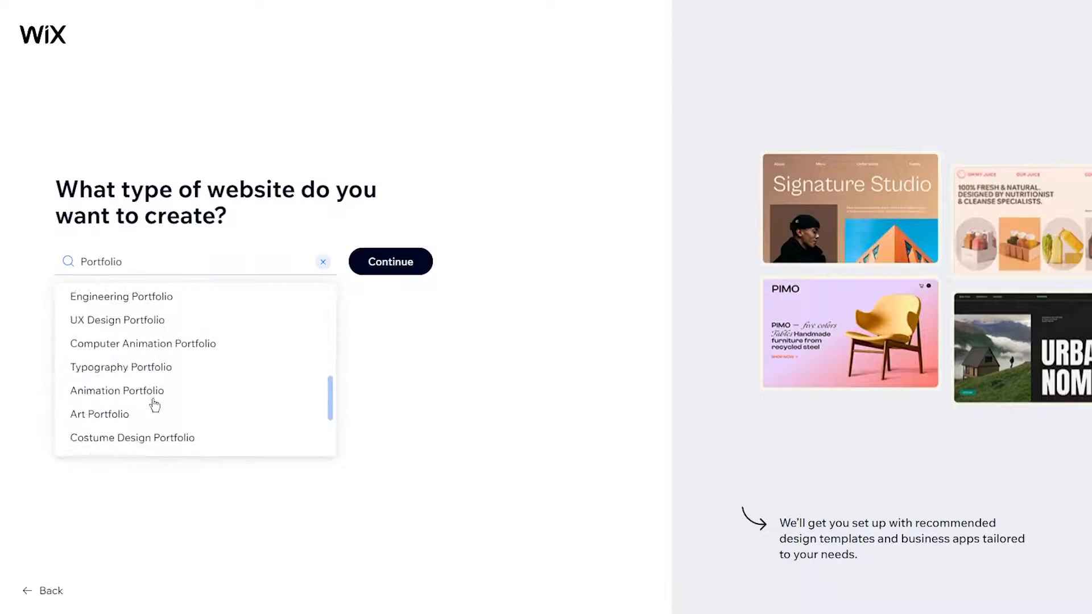
click(136, 411)
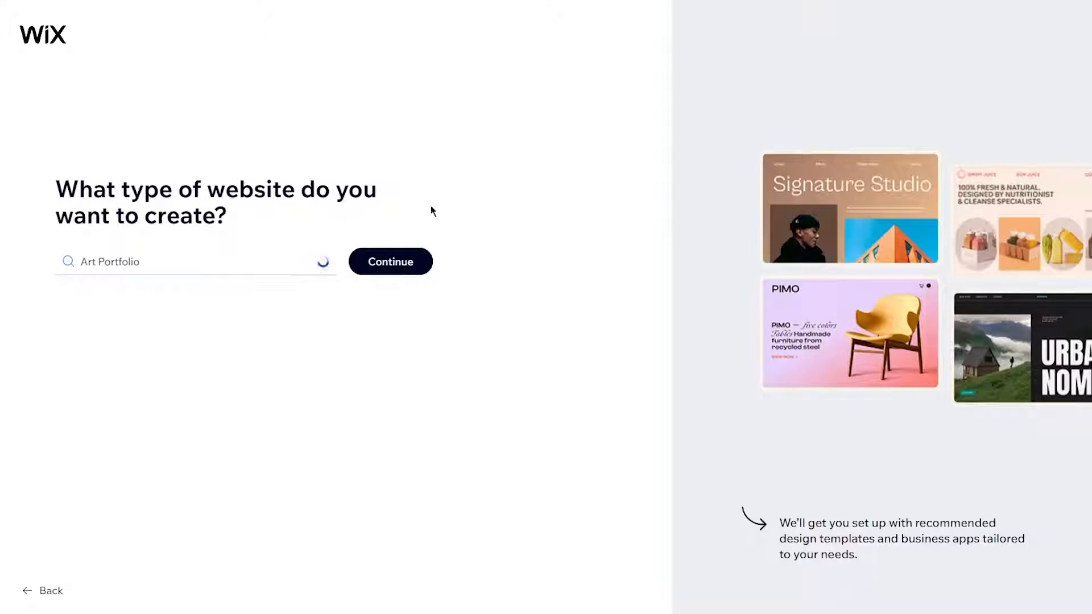
click(378, 260)
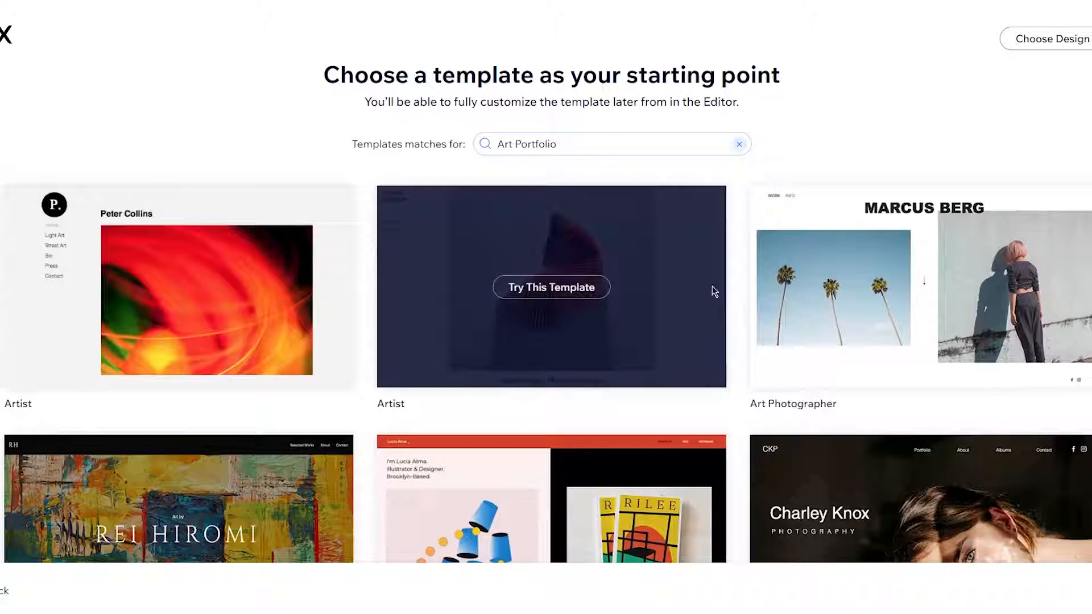
- Browse the suggested templates and start from the Art Photographer template
scroll(725, 312, down, 3)
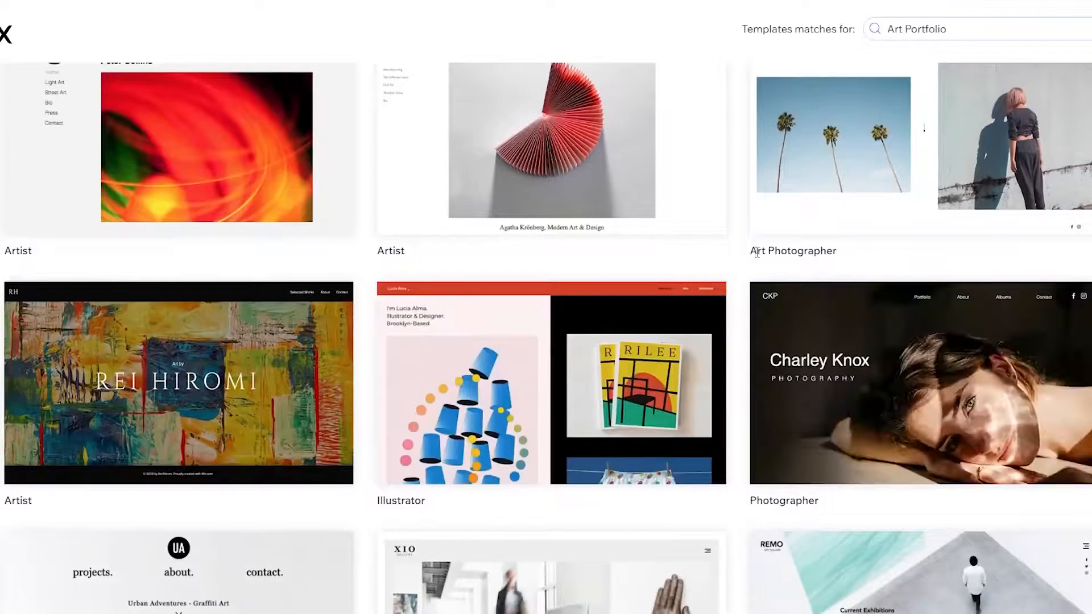
scroll(738, 269, down, 9)
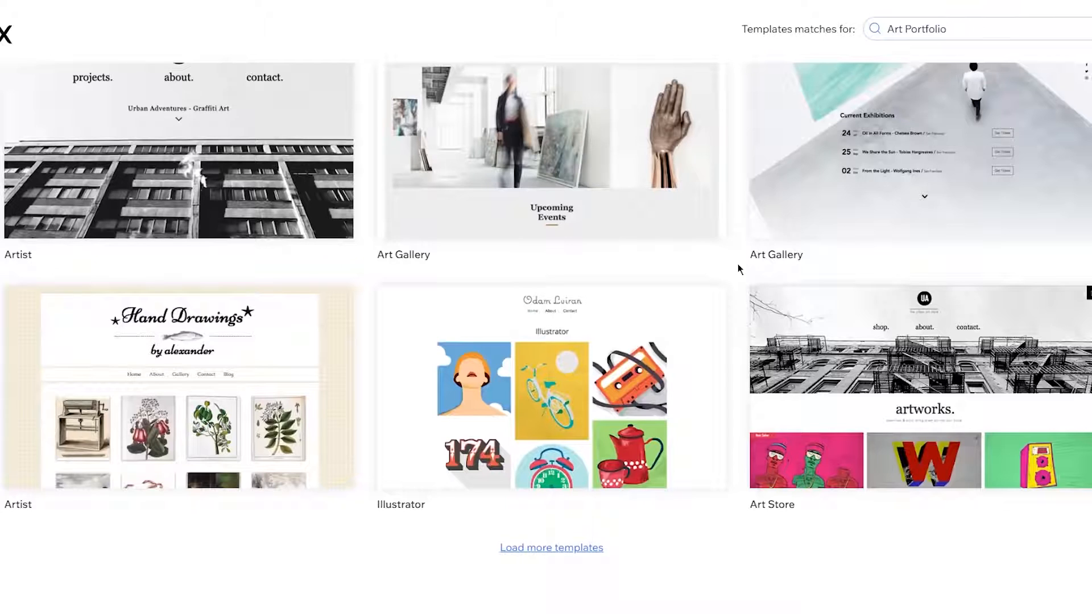
scroll(738, 267, up, 12)
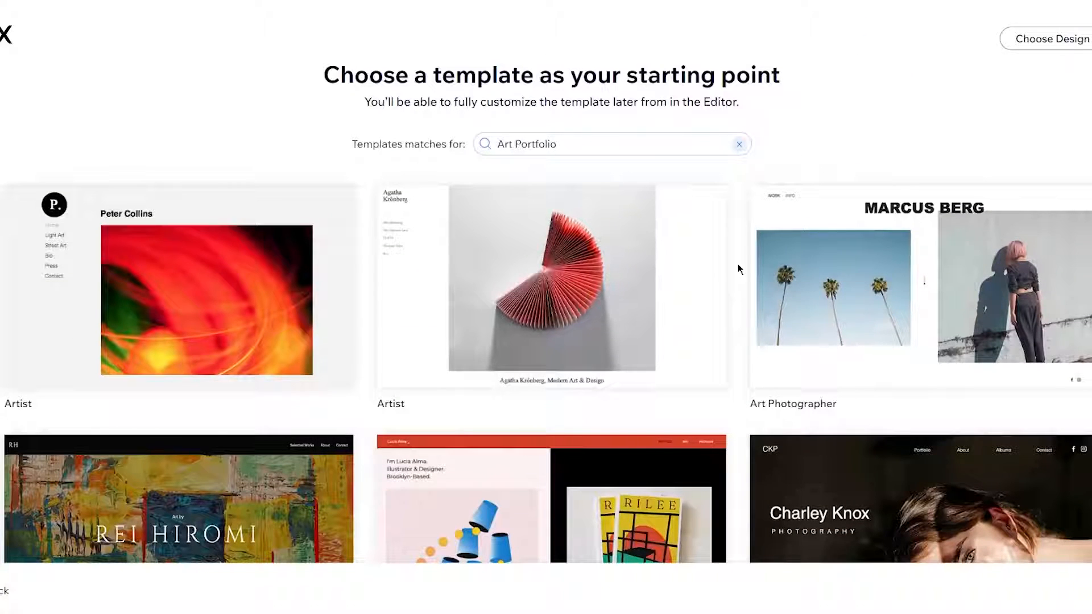
mouse_move(897, 305)
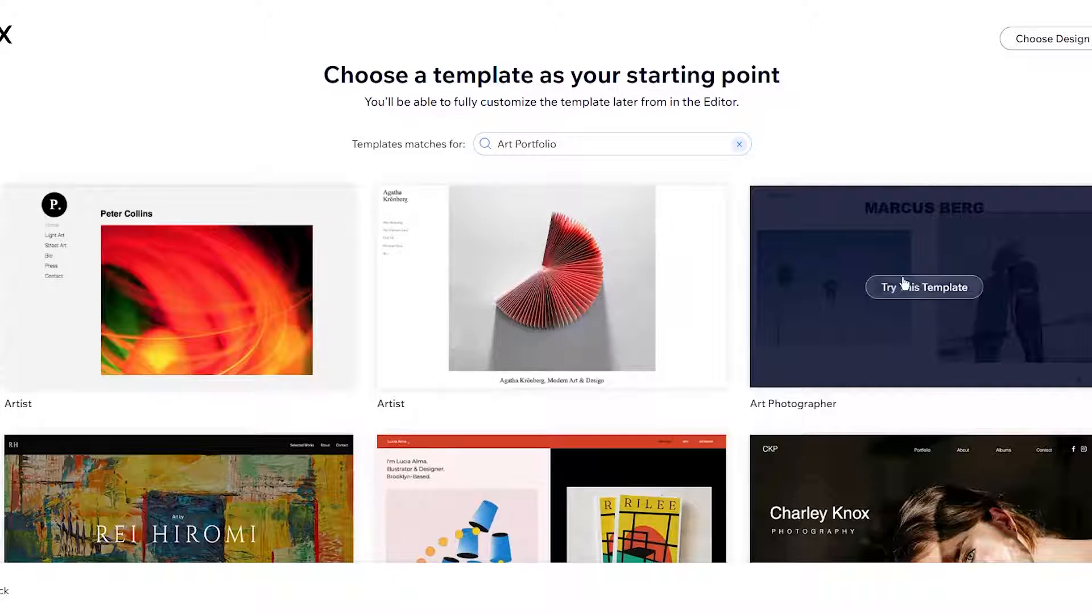
click(911, 288)
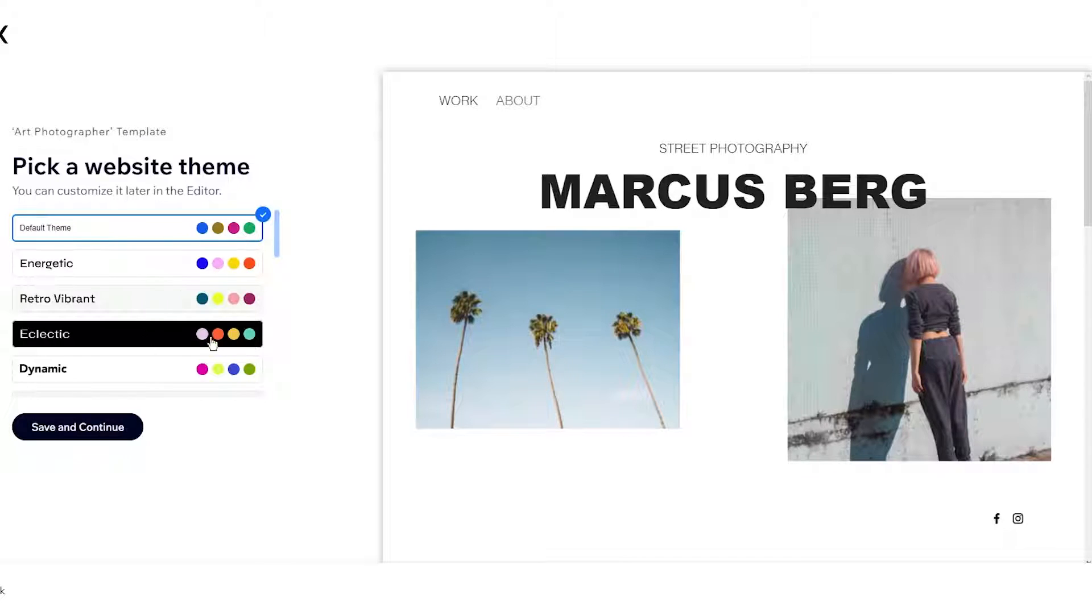
- Preview Eclectic, Retro Vibrant, Energetic, Natural and Warm themes, then save the Warm theme
click(175, 339)
click(151, 306)
click(135, 274)
click(142, 330)
scroll(147, 352, down, 2)
click(150, 377)
scroll(125, 301, down, 4)
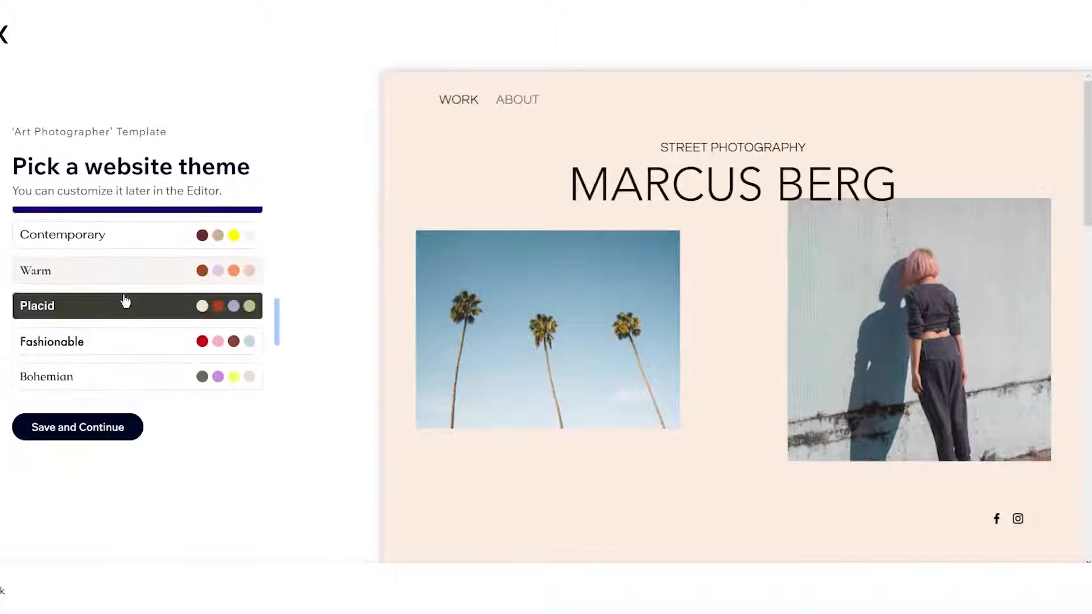
scroll(124, 300, up, 2)
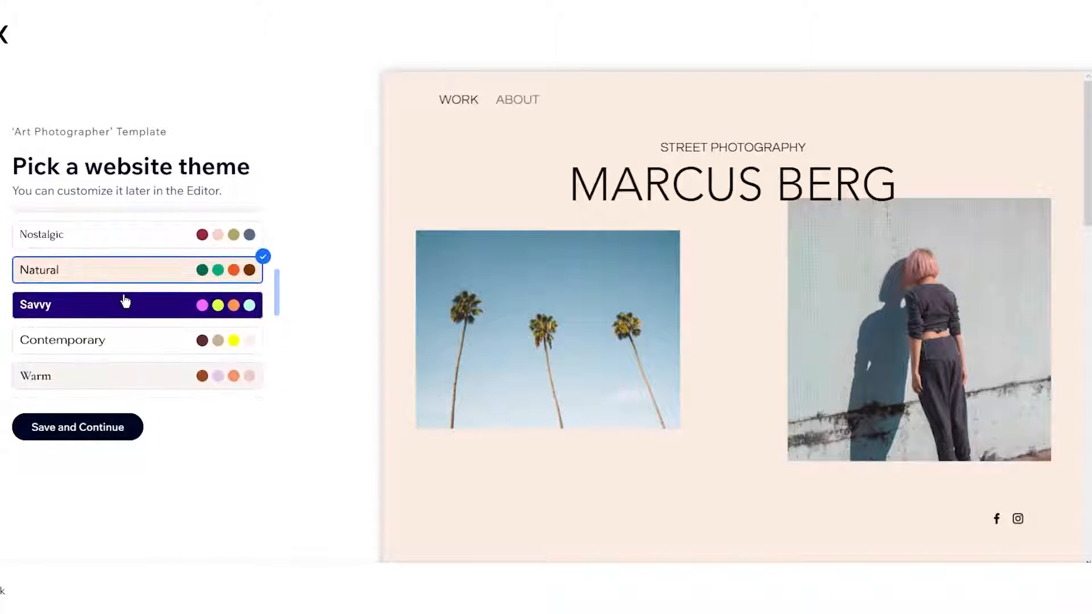
click(135, 382)
scroll(160, 342, down, 5)
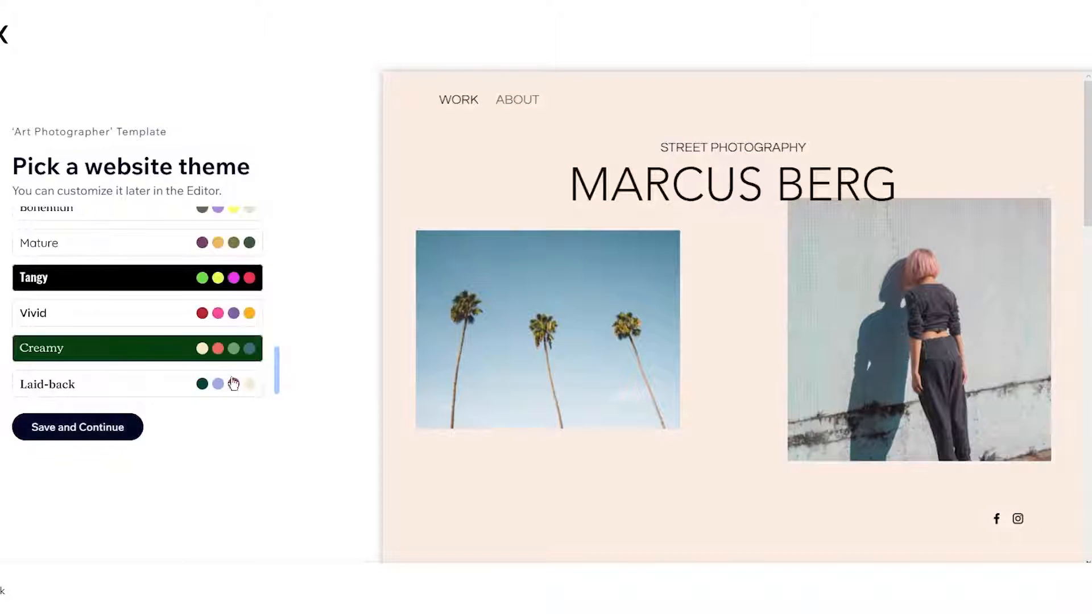
click(79, 422)
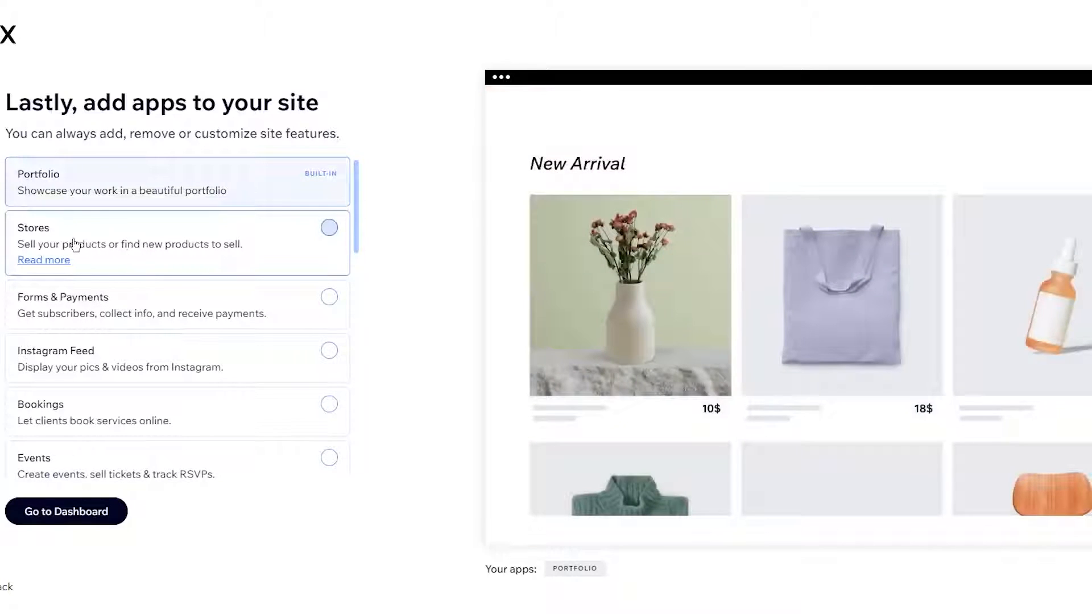
- Skip adding extra apps beyond Portfolio and go to the site dashboard
scroll(131, 361, down, 4)
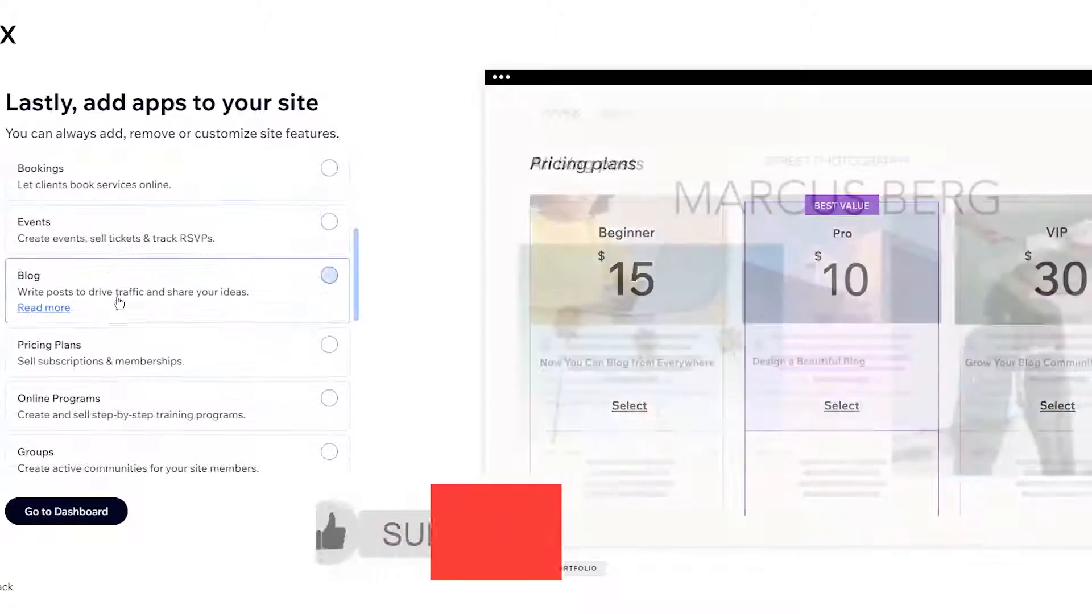
scroll(155, 380, down, 7)
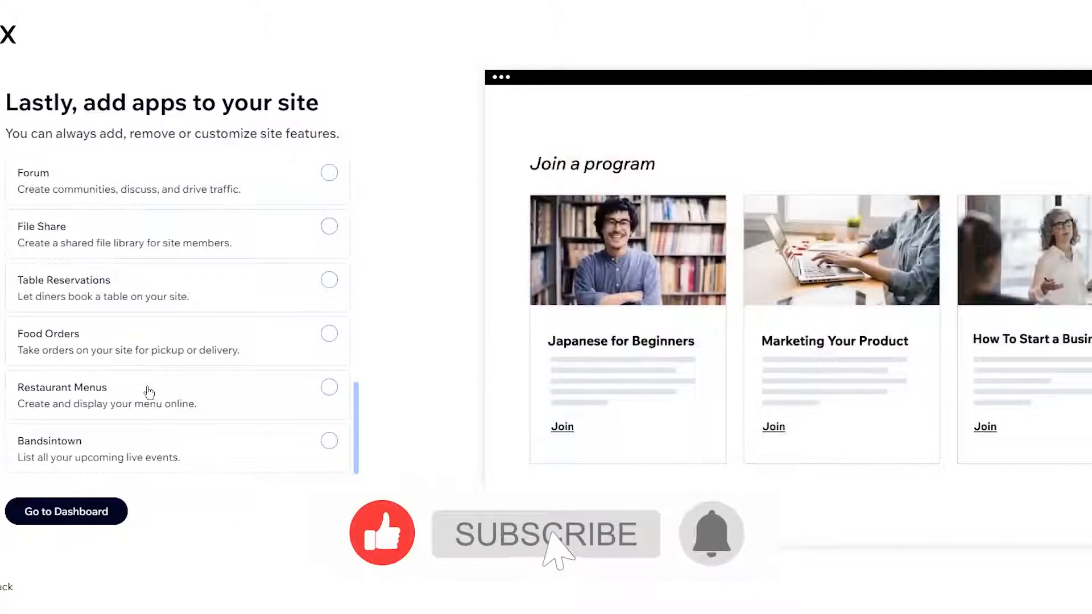
scroll(147, 390, up, 12)
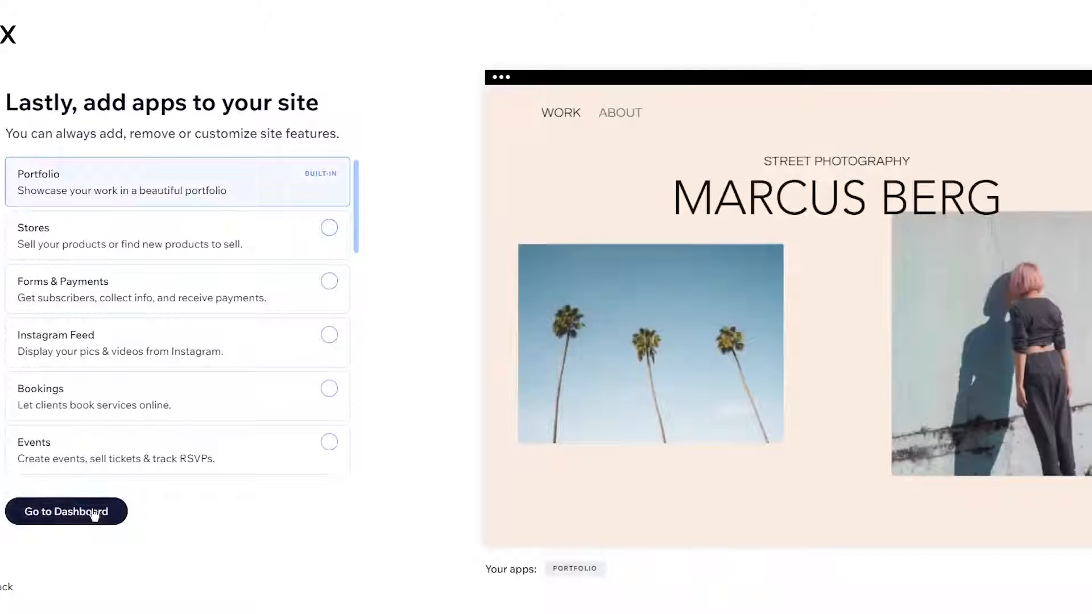
click(94, 514)
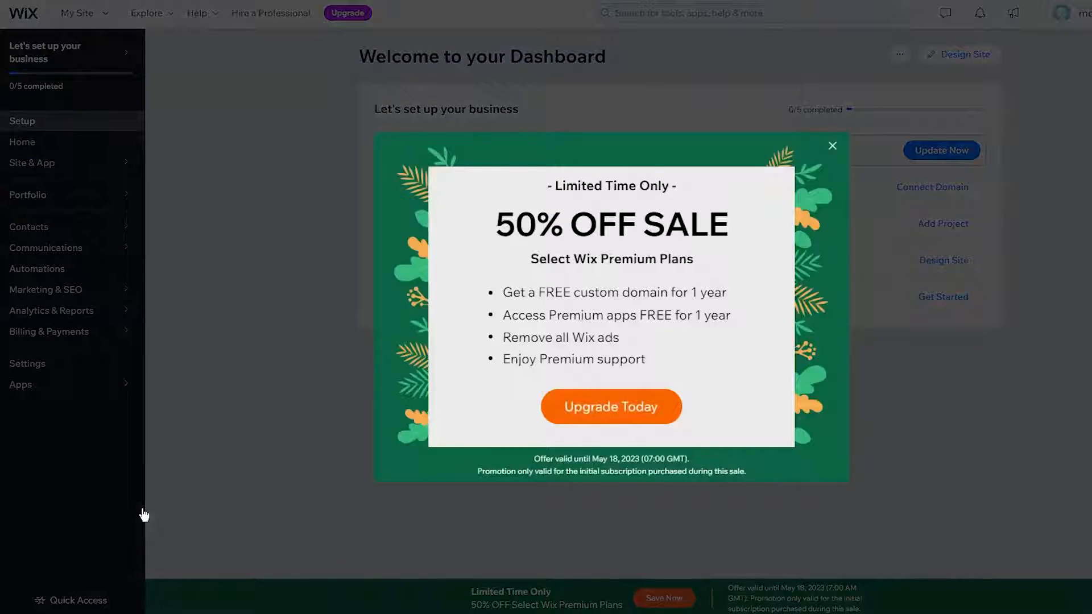
- Close the 50% off offer and open the site in the Editor with Design Site
click(833, 146)
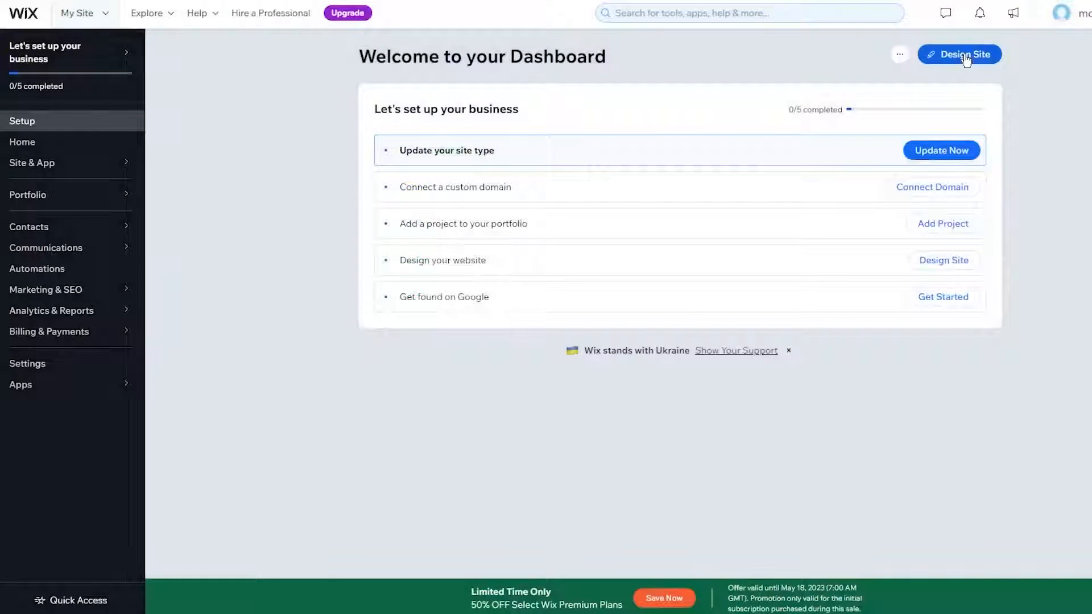
click(965, 57)
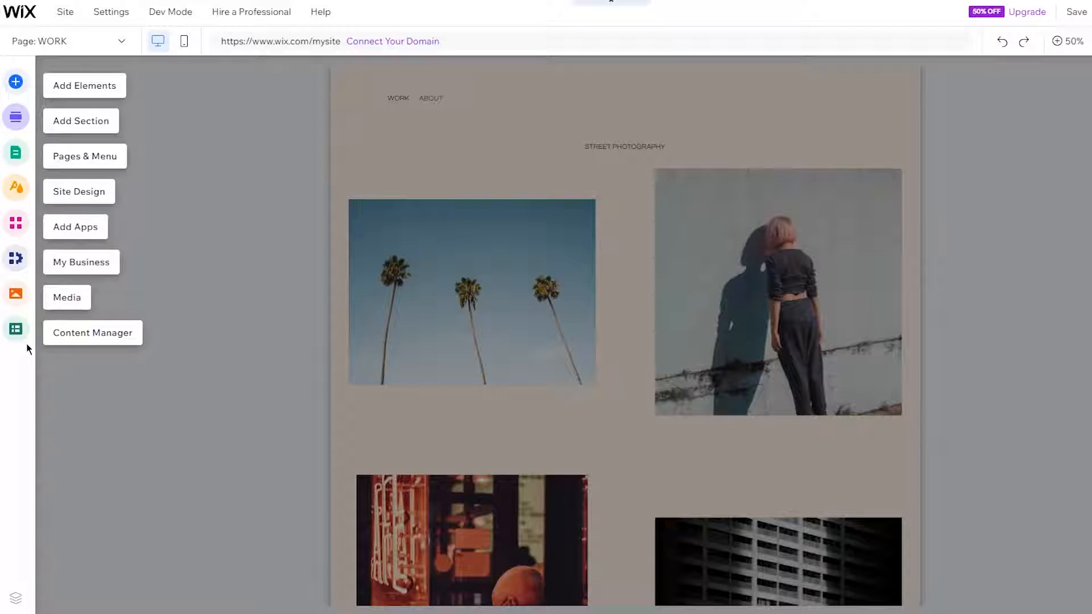
- Show the Add Elements panel, then select the MARCUS BERG heading for text editing
scroll(685, 215, down, 5)
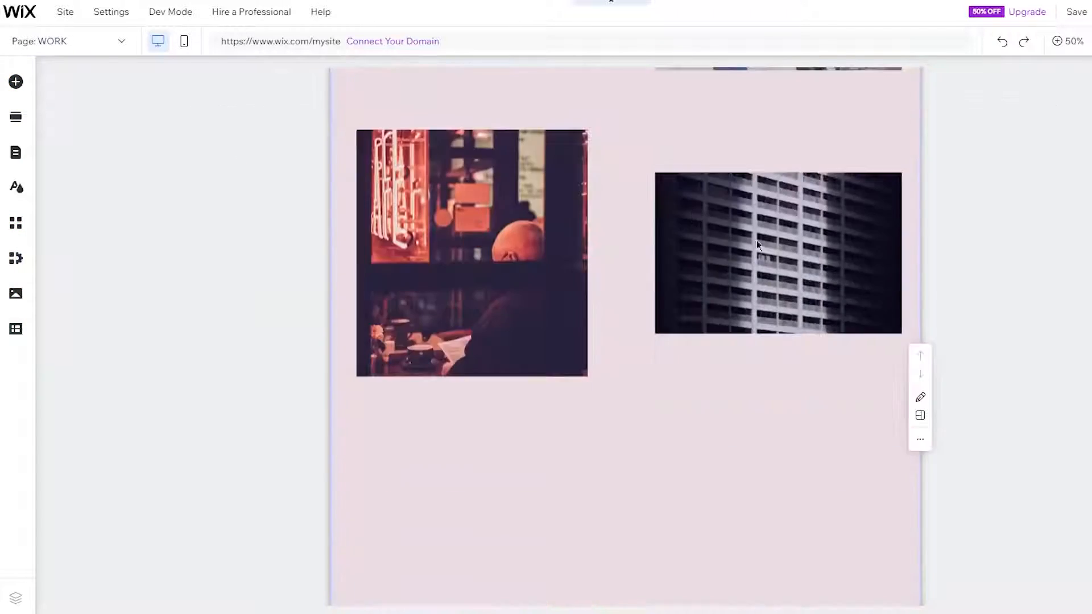
scroll(735, 359, down, 6)
scroll(875, 171, up, 1)
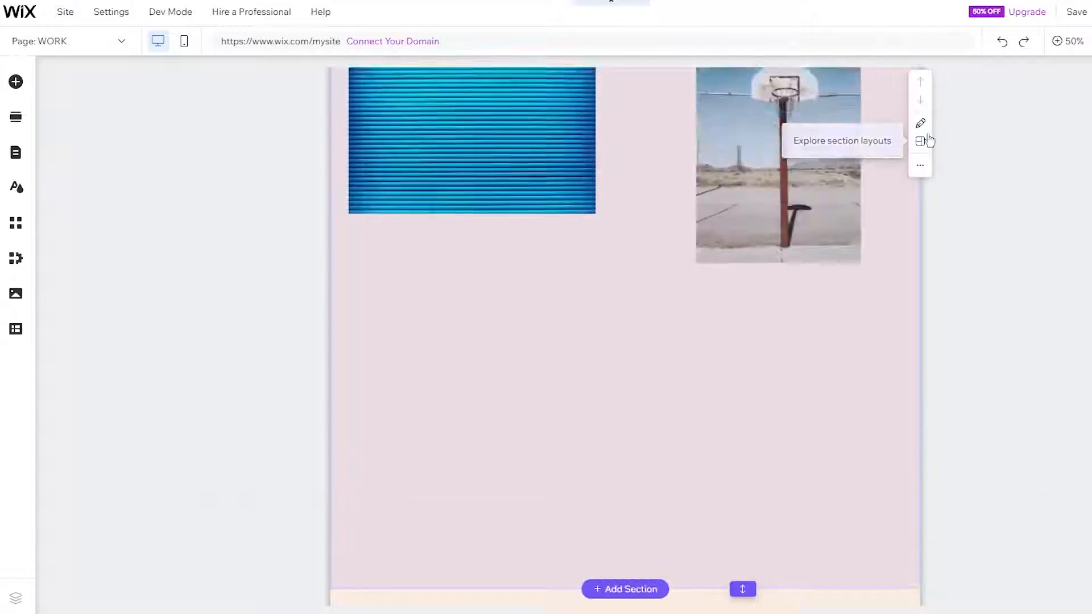
scroll(1083, 246, up, 10)
scroll(731, 379, down, 6)
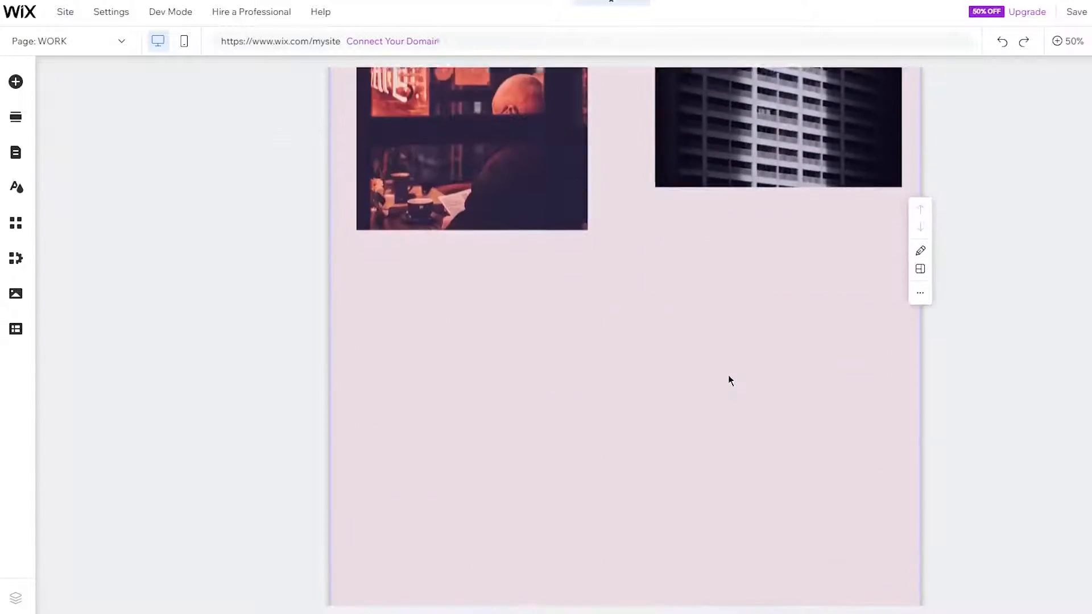
scroll(729, 376, down, 3)
scroll(959, 357, up, 8)
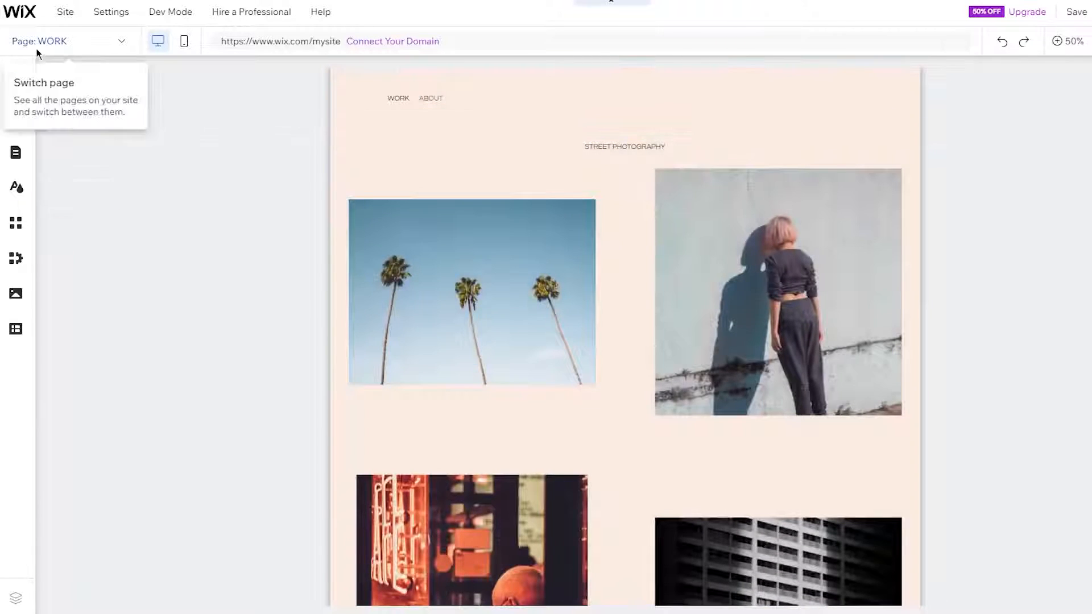
click(16, 83)
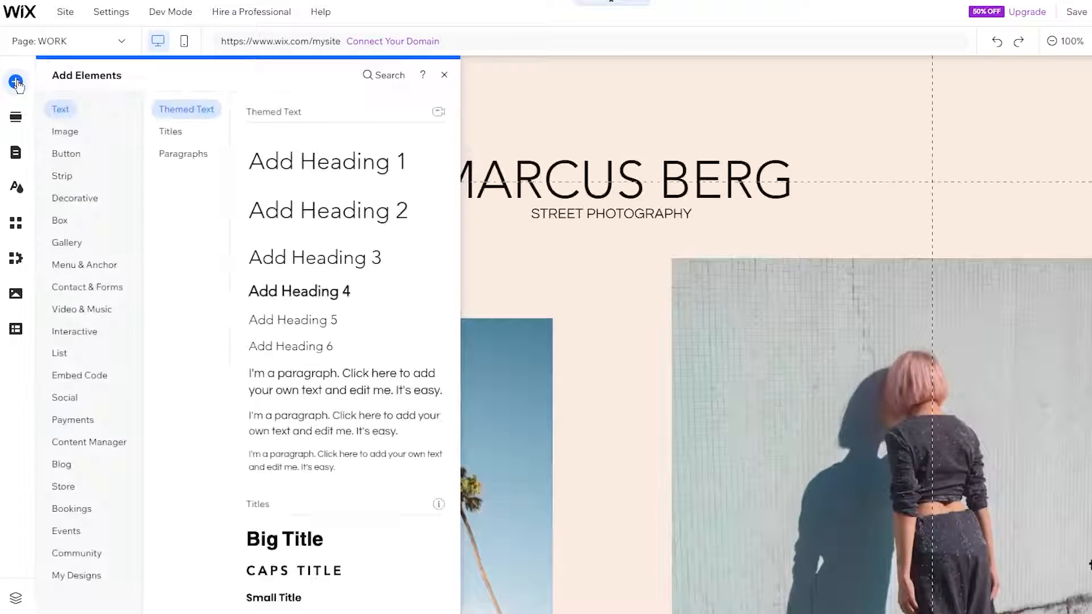
scroll(304, 421, down, 3)
click(668, 219)
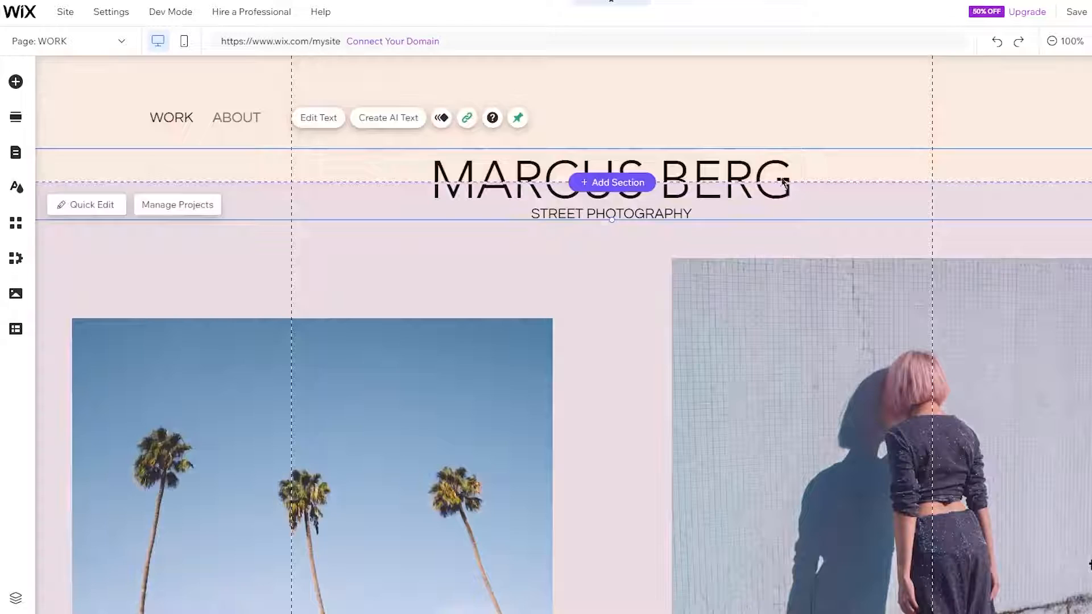
double_click(797, 202)
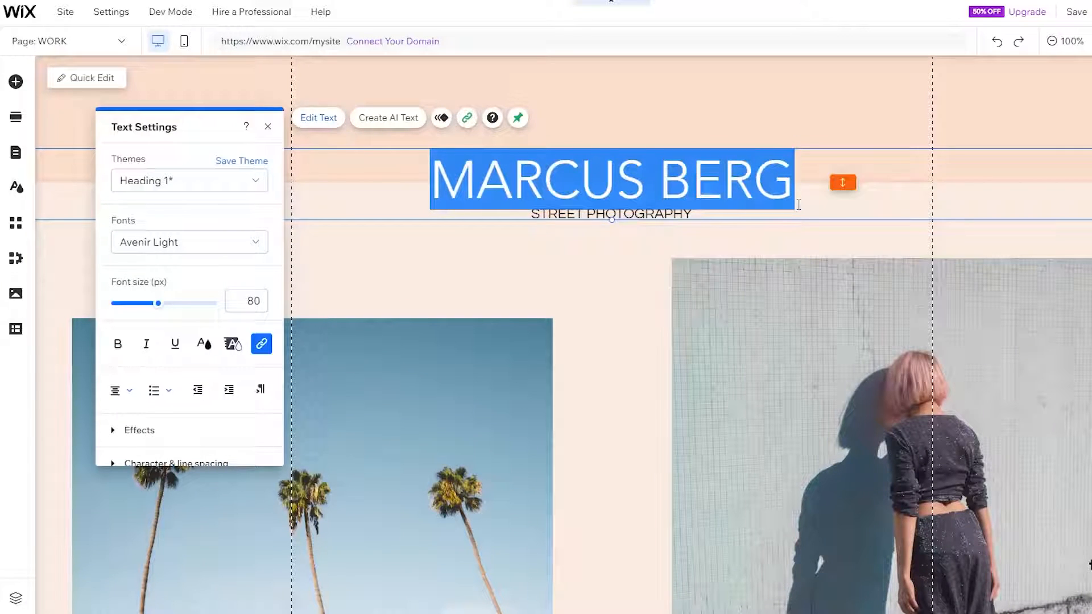
- Replace the MARCUS BERG heading text with 'John's Art' and commit the edit
text(John)
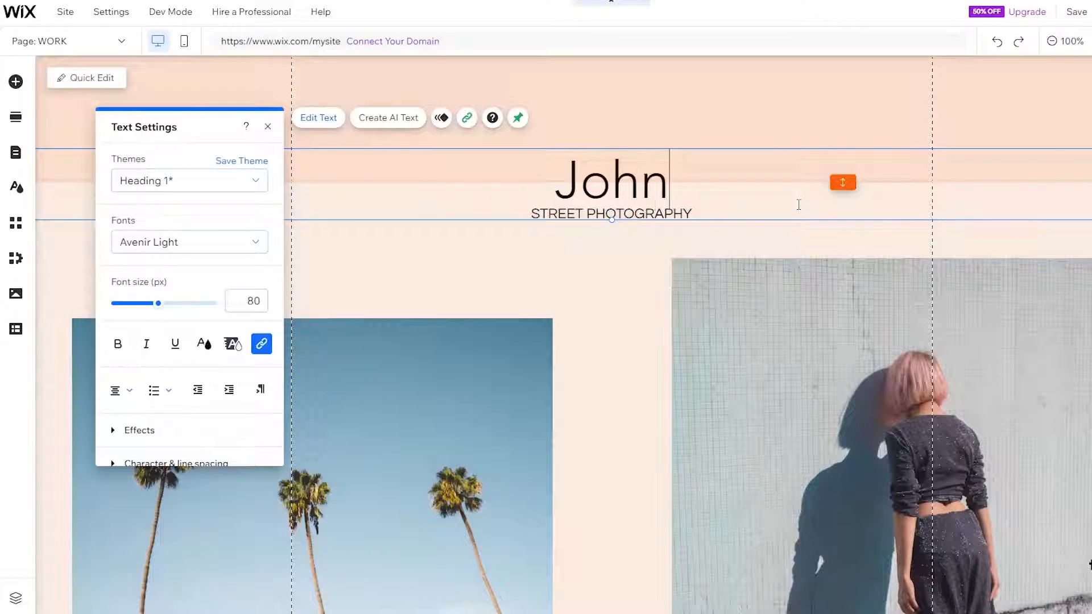
text('s Art)
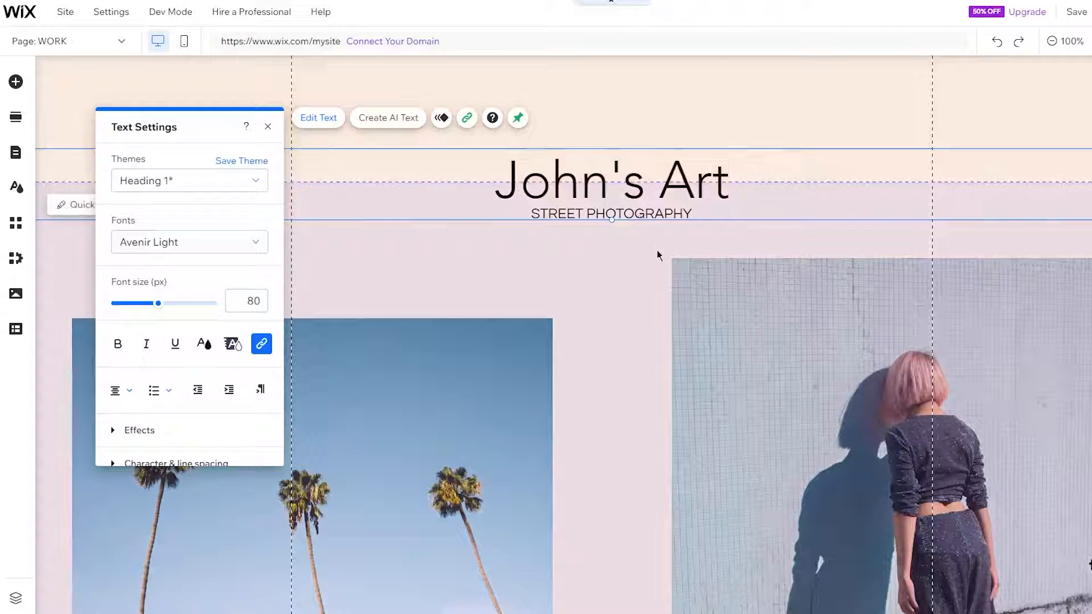
click(657, 251)
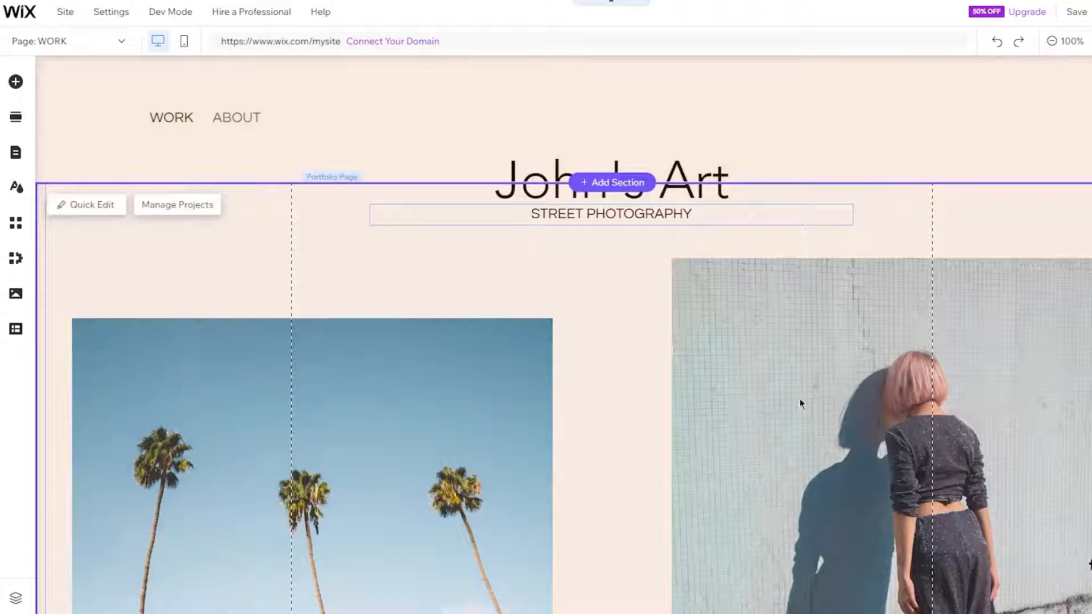
- Scroll up and down the WORK page to review the photo grid under the new title
scroll(799, 398, down, 10)
scroll(602, 245, up, 10)
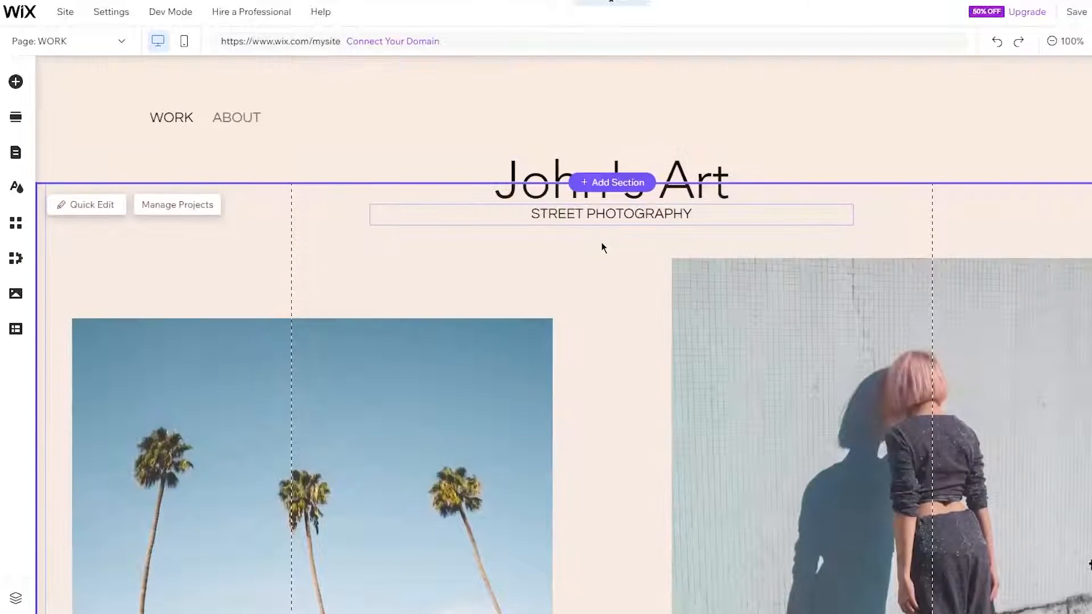
scroll(682, 365, down, 5)
scroll(683, 366, down, 6)
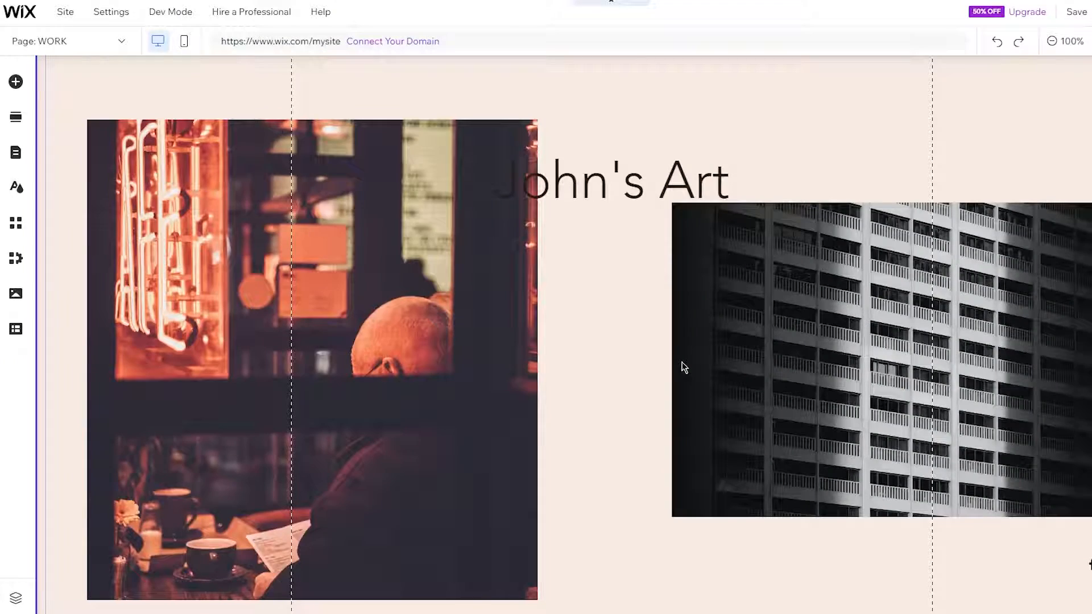
scroll(635, 204, down, 11)
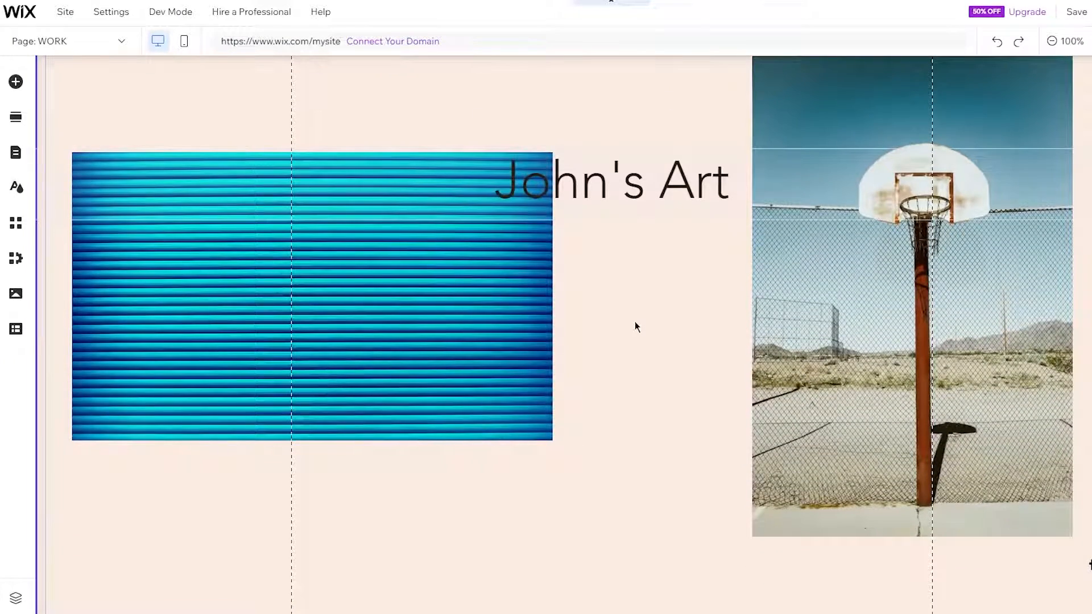
scroll(635, 322, down, 6)
scroll(635, 322, up, 20)
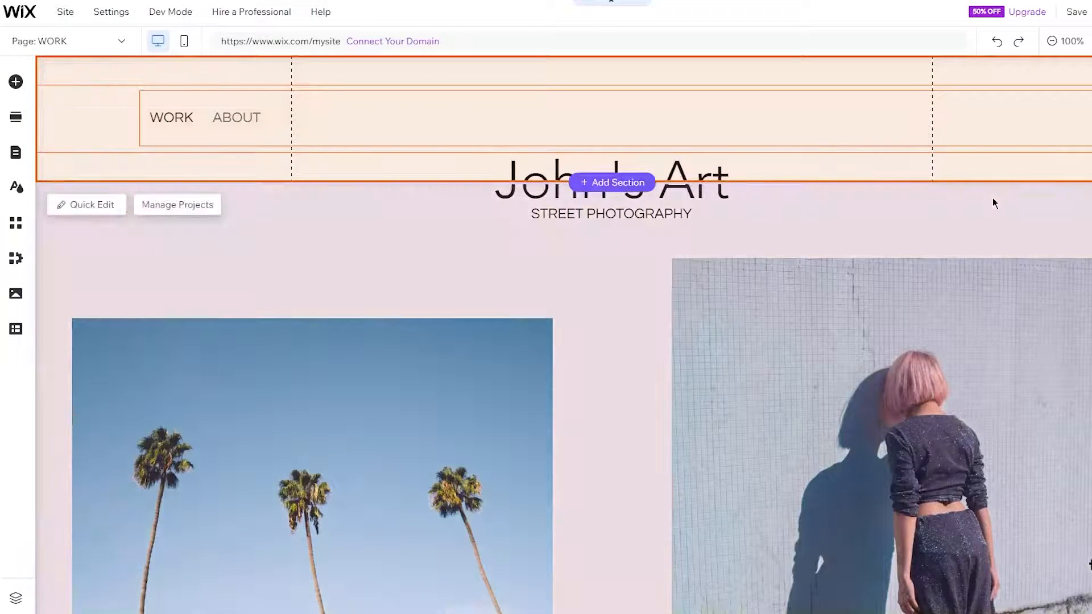
scroll(797, 330, down, 6)
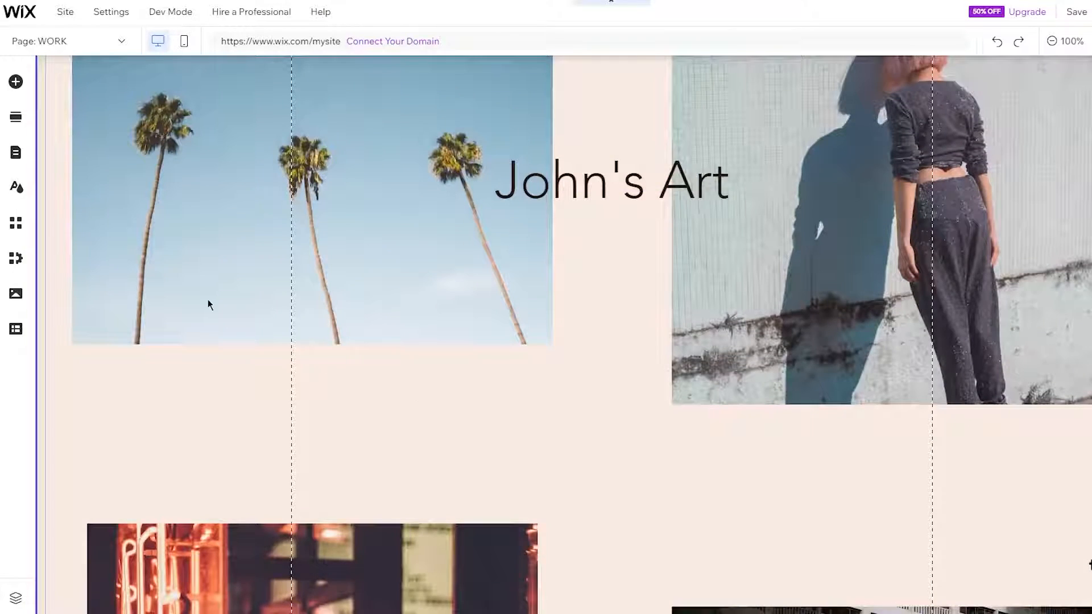
- From the Image elements, select the portfolio gallery and open its 8-project list
click(16, 81)
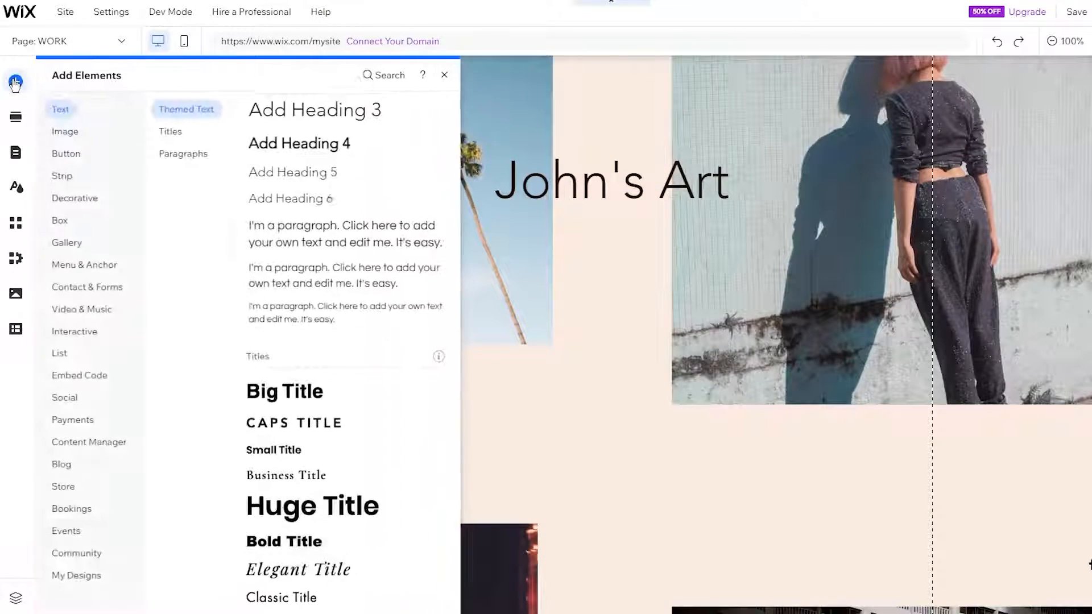
click(65, 131)
click(620, 492)
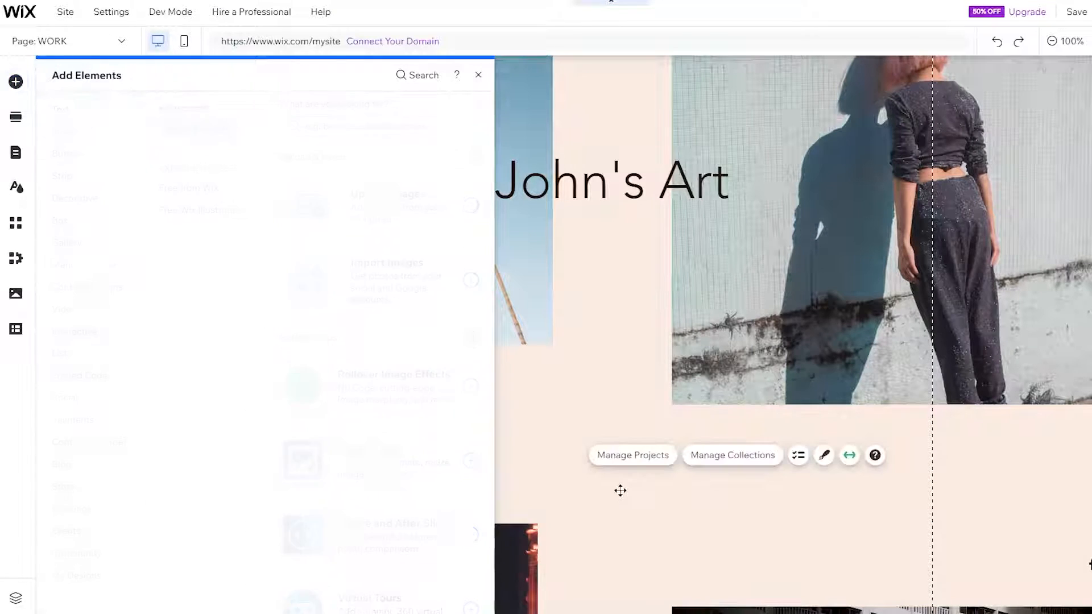
click(622, 495)
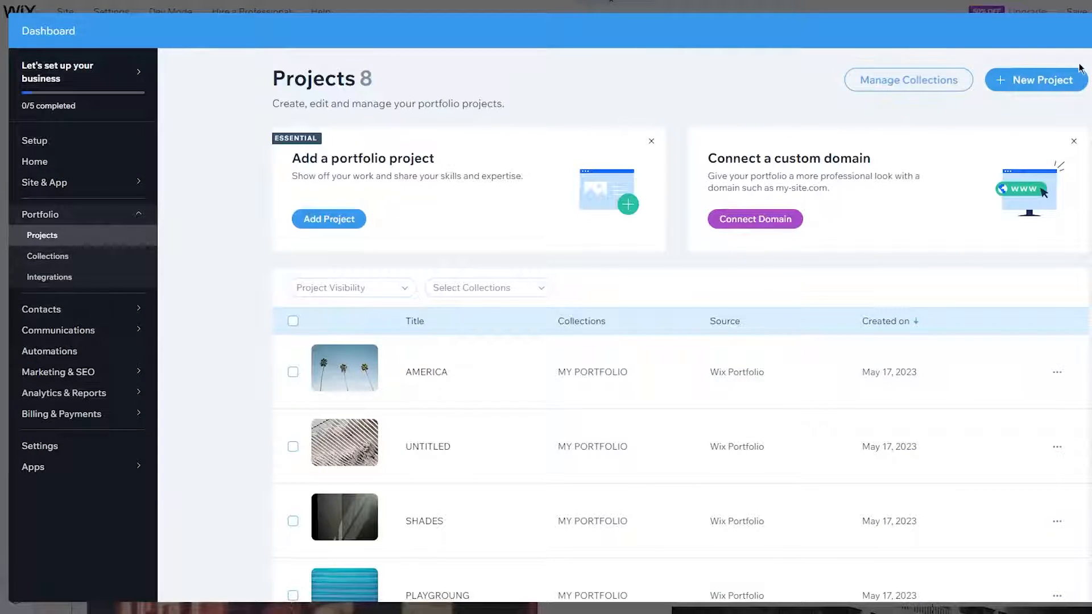
- Close the 8-project list and reselect the WORK page's portfolio gallery under 'John's Art'
click(1090, 31)
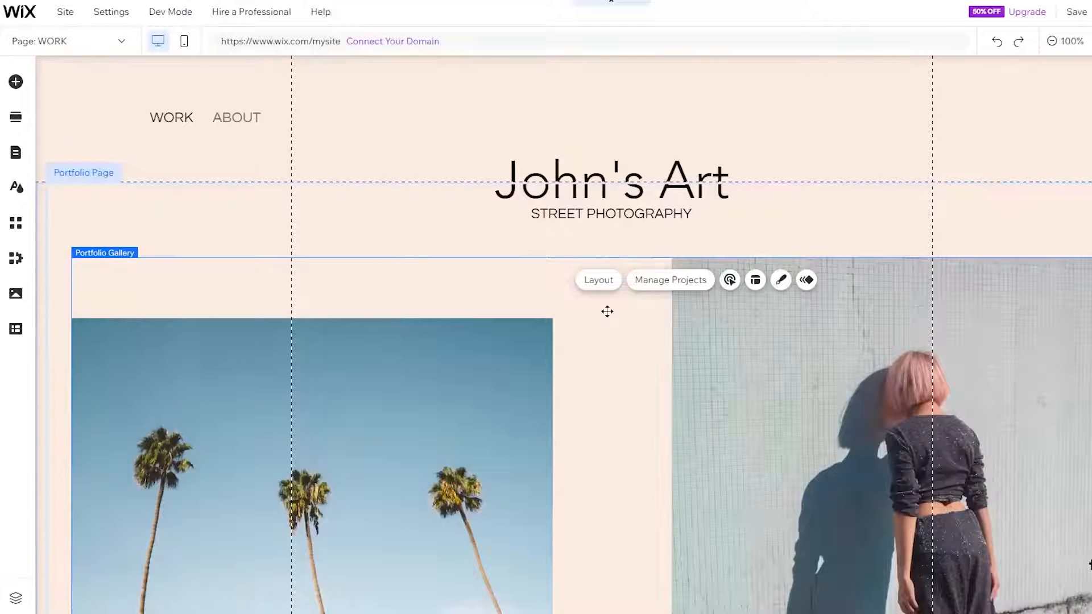
click(207, 366)
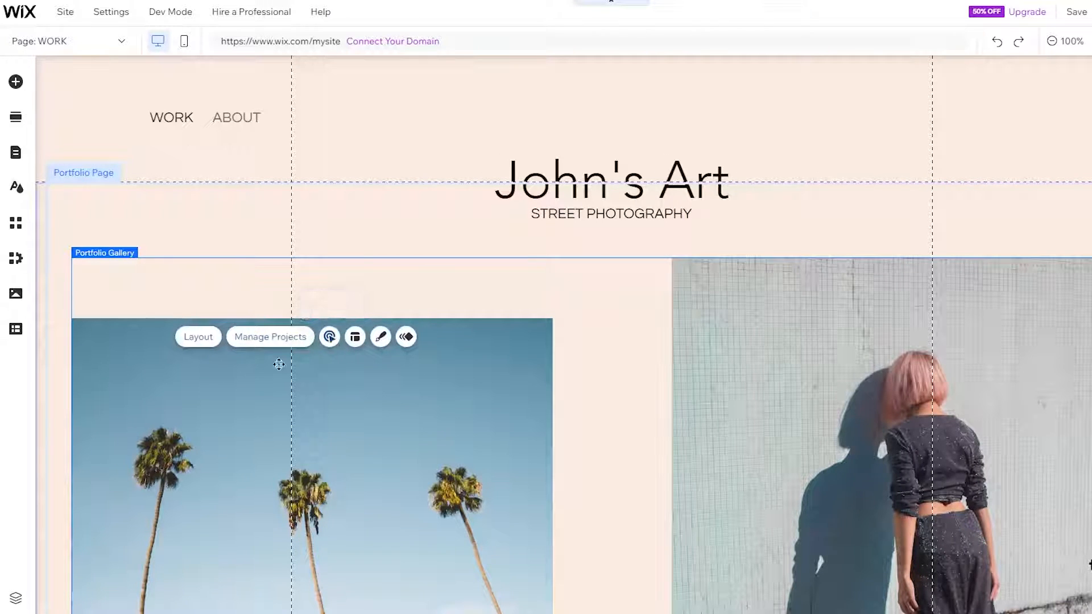
scroll(321, 437, down, 15)
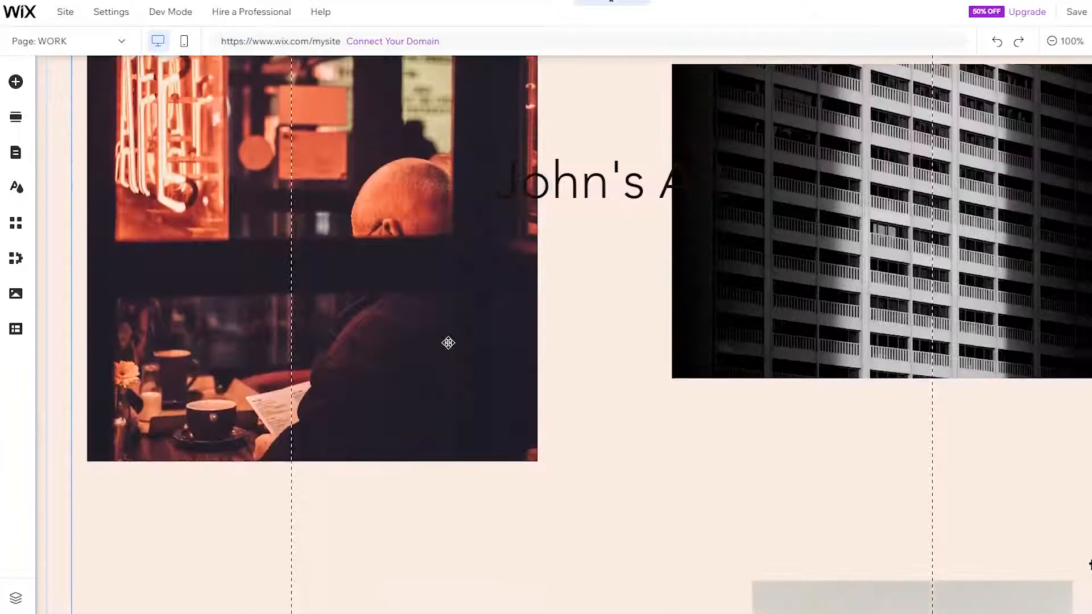
scroll(448, 343, up, 15)
- Open the portfolio's project manager and scroll to the MY PORTFOLIO project list
click(271, 338)
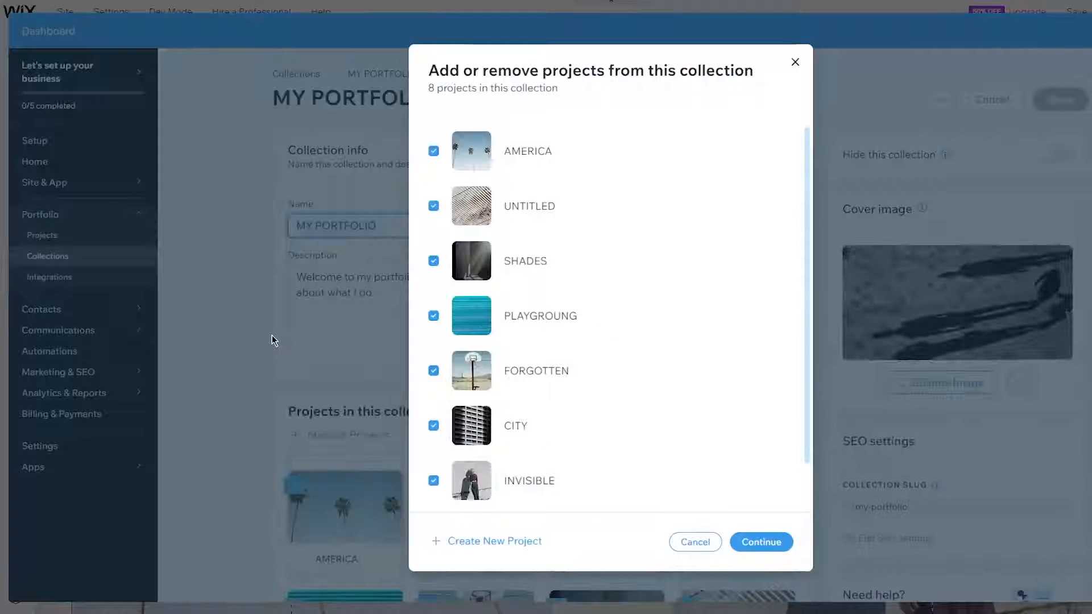
click(465, 542)
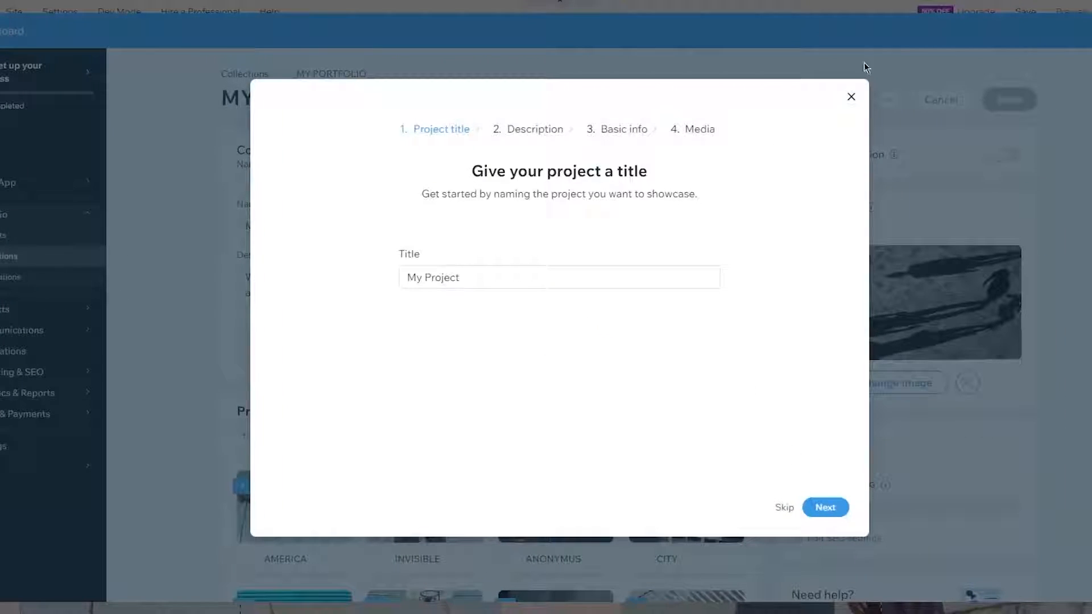
click(851, 97)
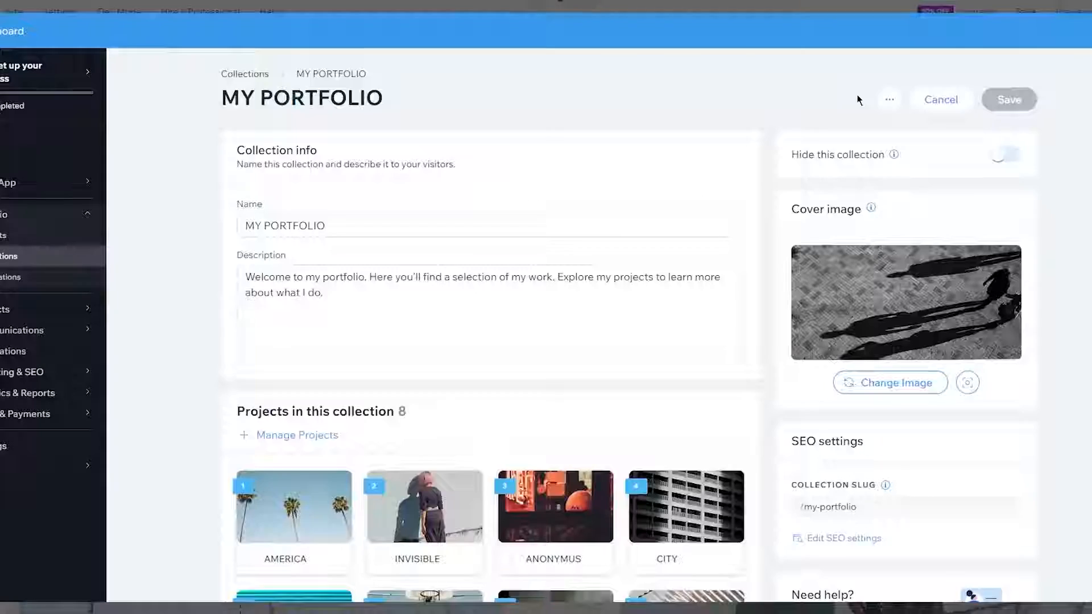
scroll(585, 290, down, 5)
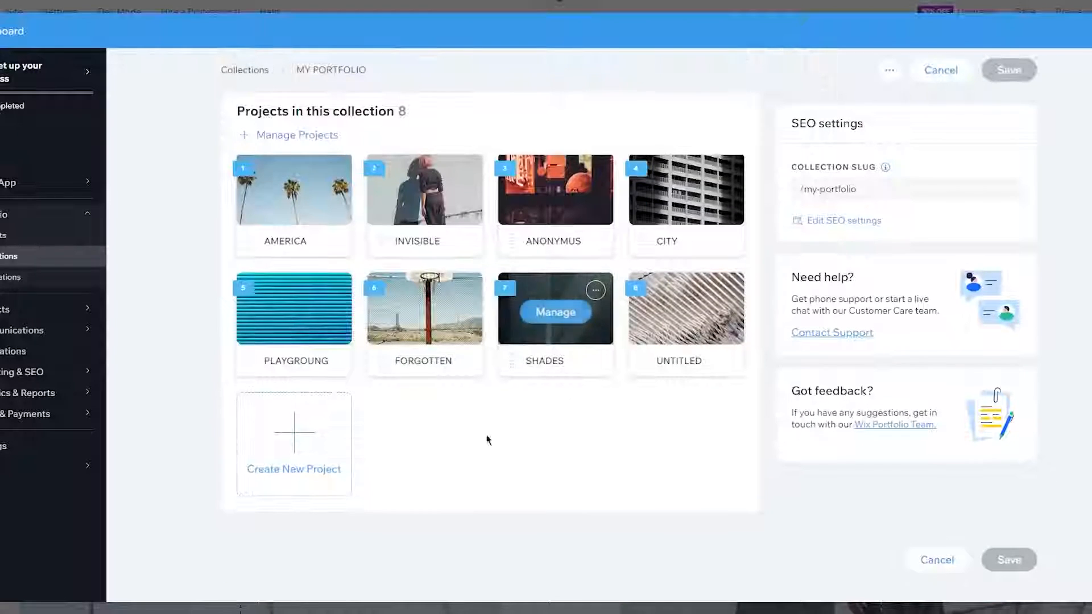
- Create project 'My Project' with an uploaded tree photo, bringing the collection to 9 projects
click(309, 465)
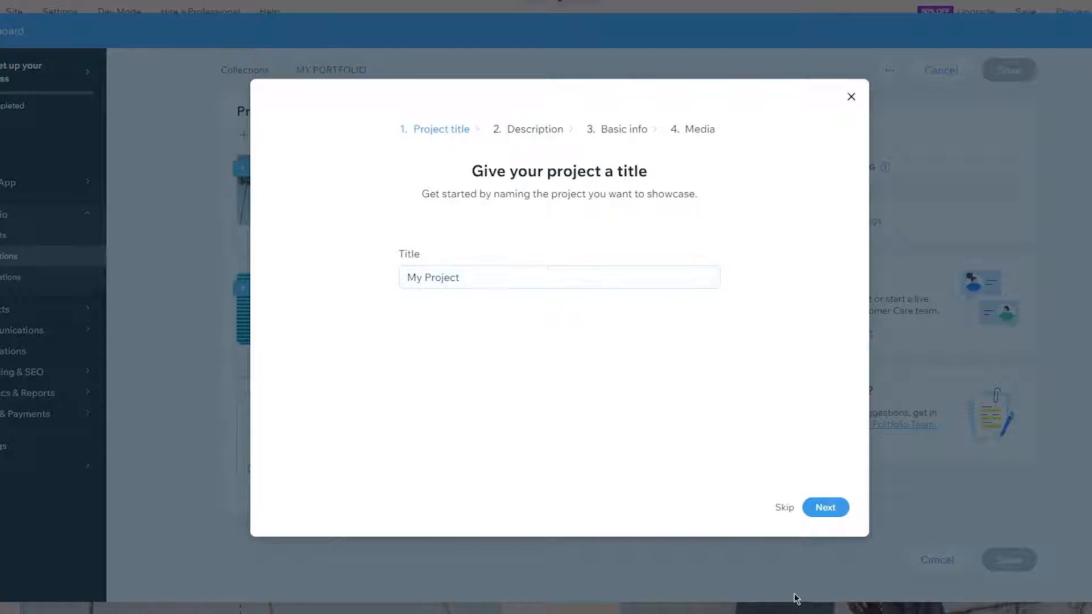
click(649, 274)
click(810, 508)
click(813, 509)
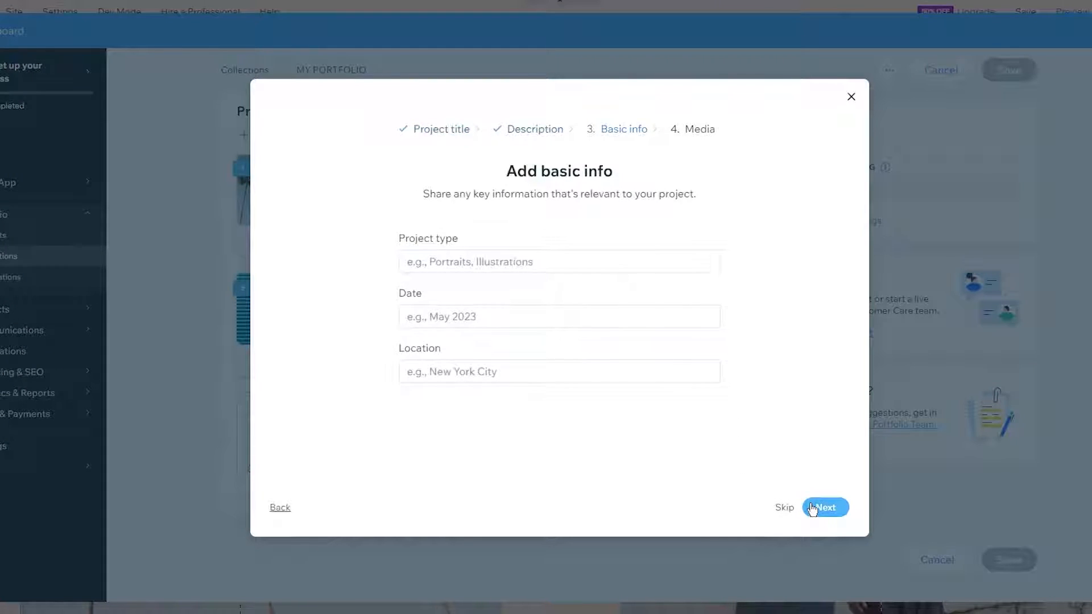
click(812, 509)
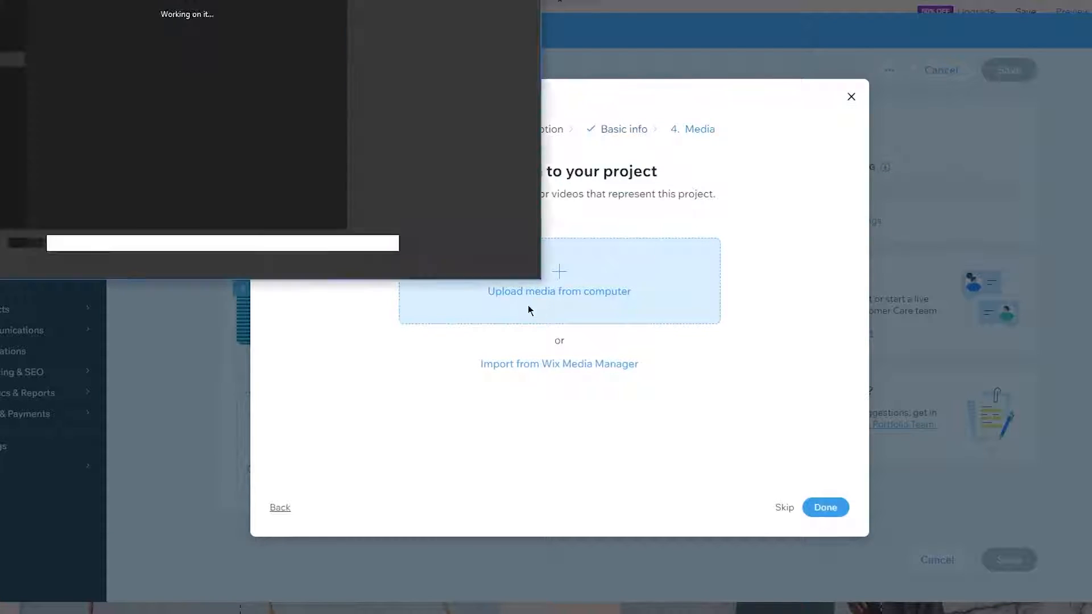
double_click(74, 39)
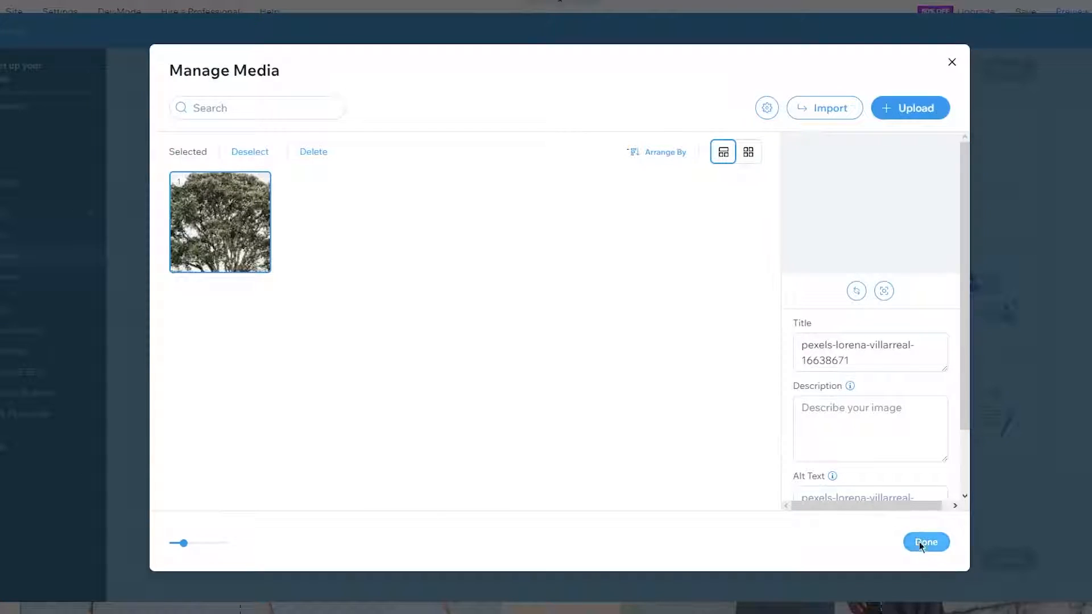
click(921, 543)
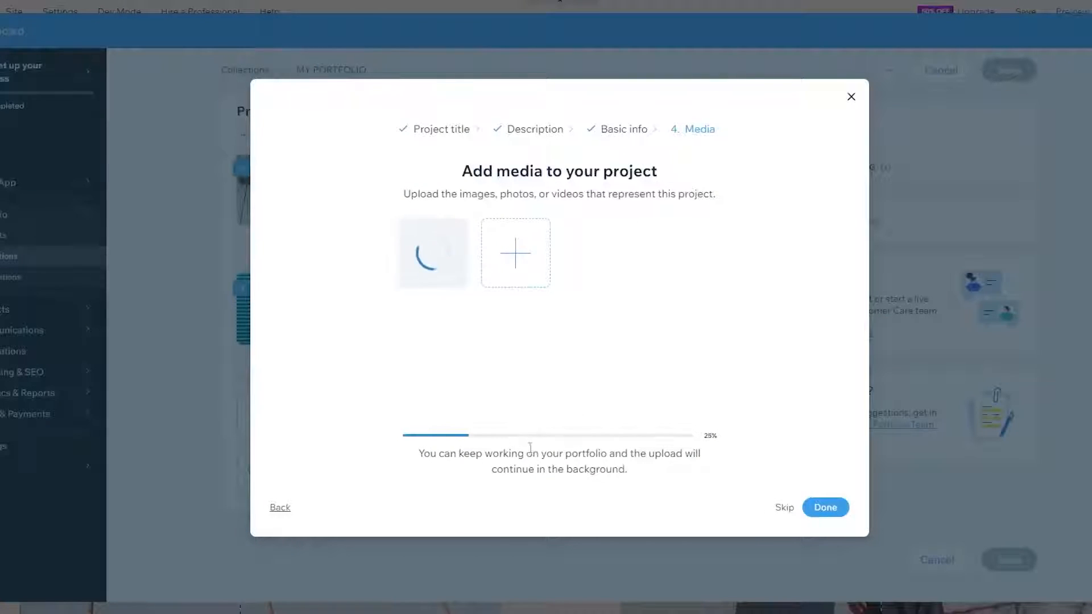
click(823, 508)
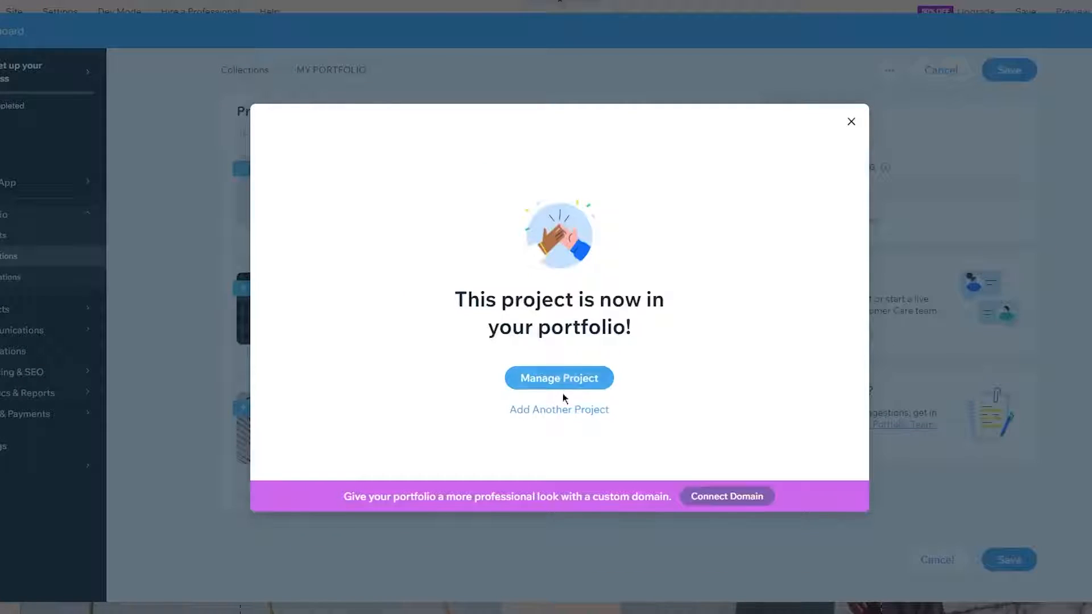
click(851, 122)
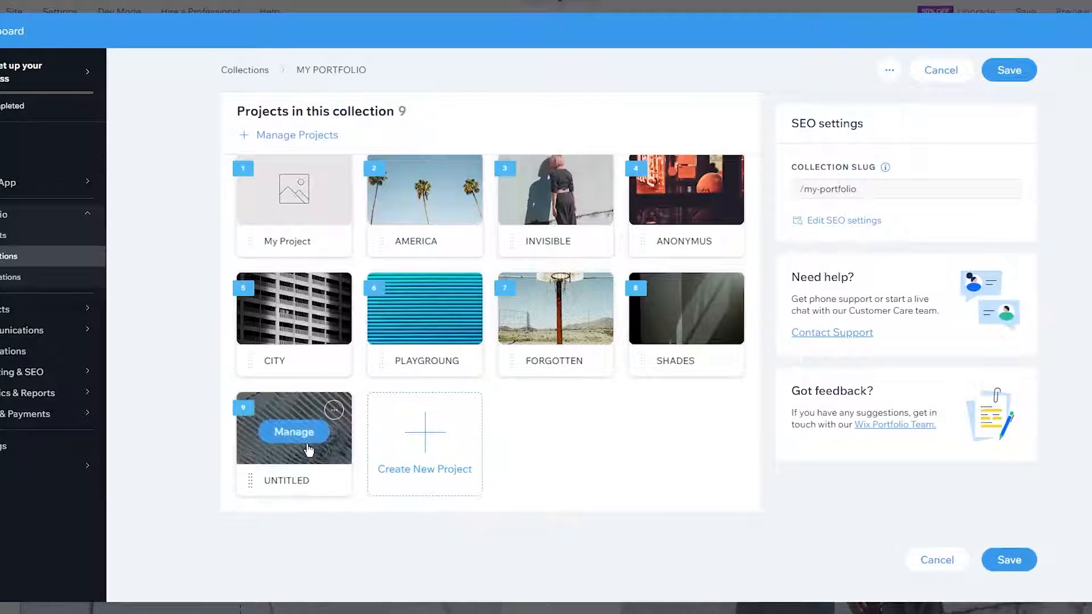
- Open the UNTITLED project for managing, saving the collection changes when prompted
mouse_move(328, 447)
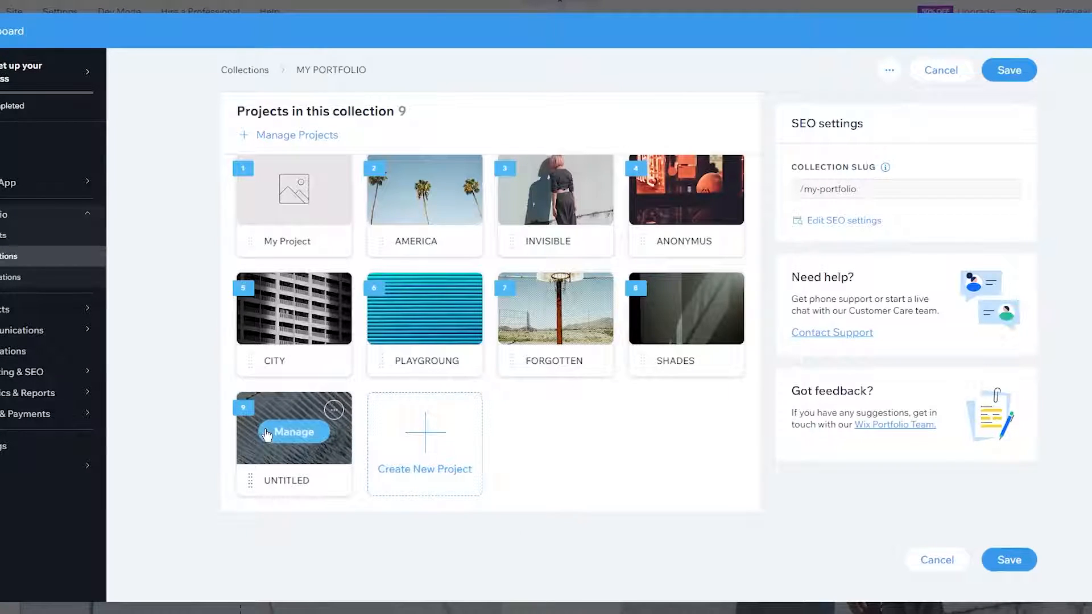
scroll(266, 435, up, 2)
scroll(315, 561, down, 2)
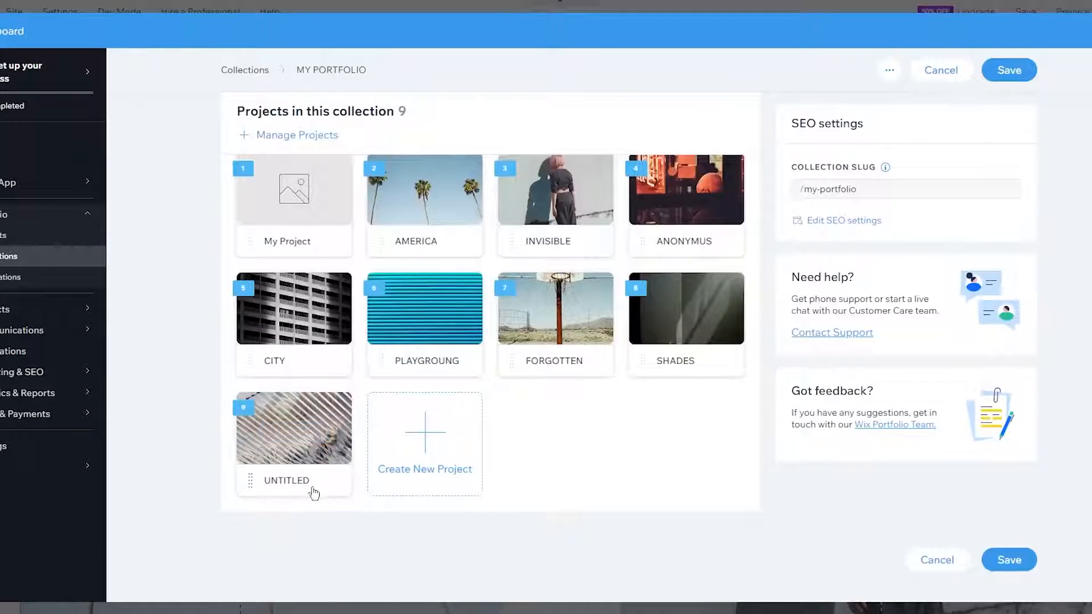
mouse_move(252, 481)
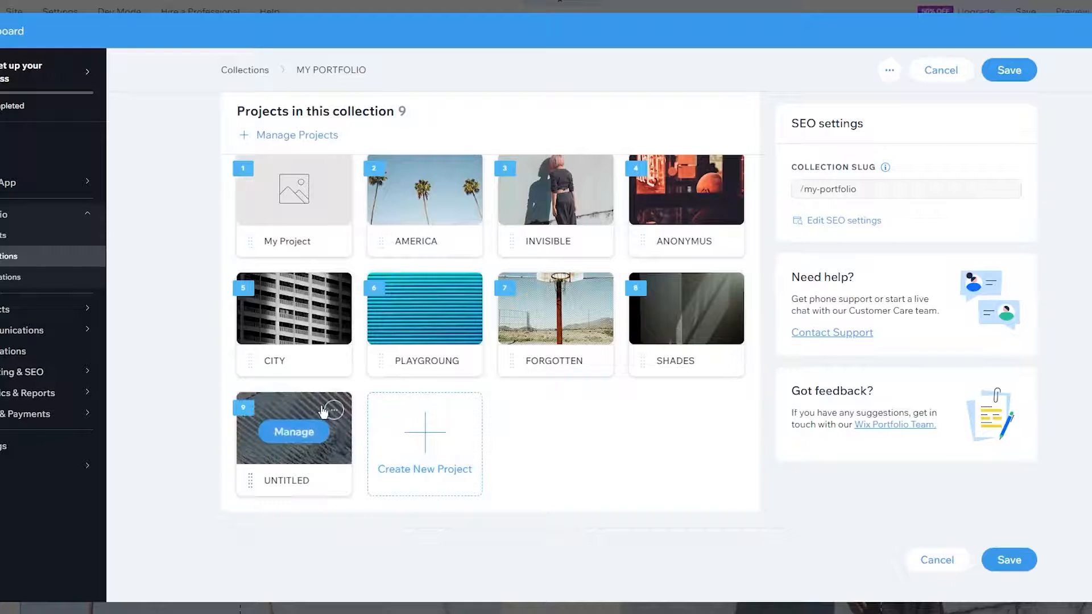
click(284, 413)
click(701, 345)
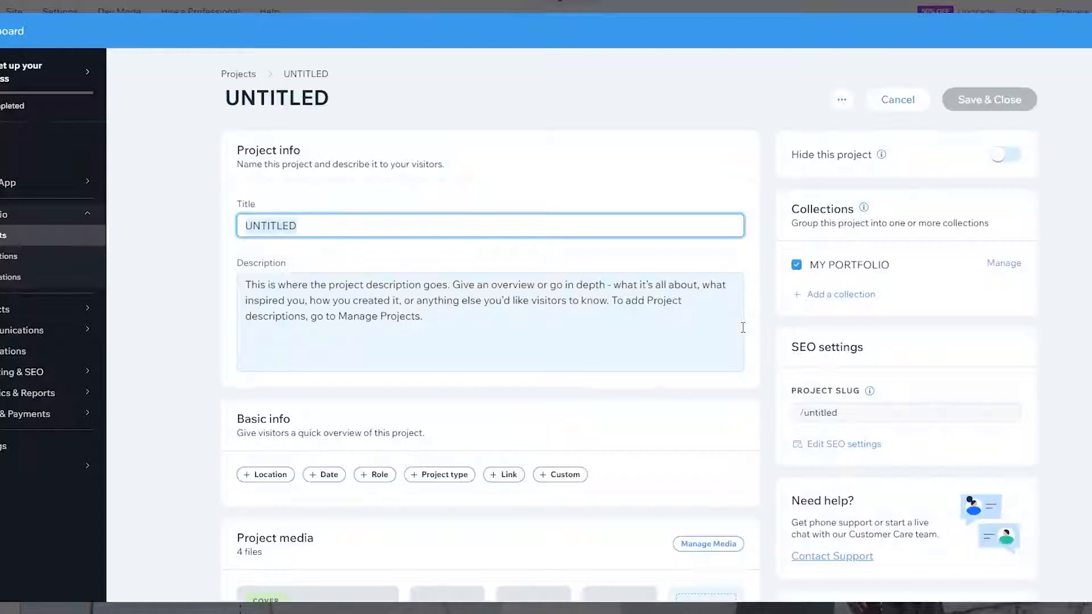
- Review the UNTITLED project's 4 media files, then cancel without changes
scroll(583, 235, down, 5)
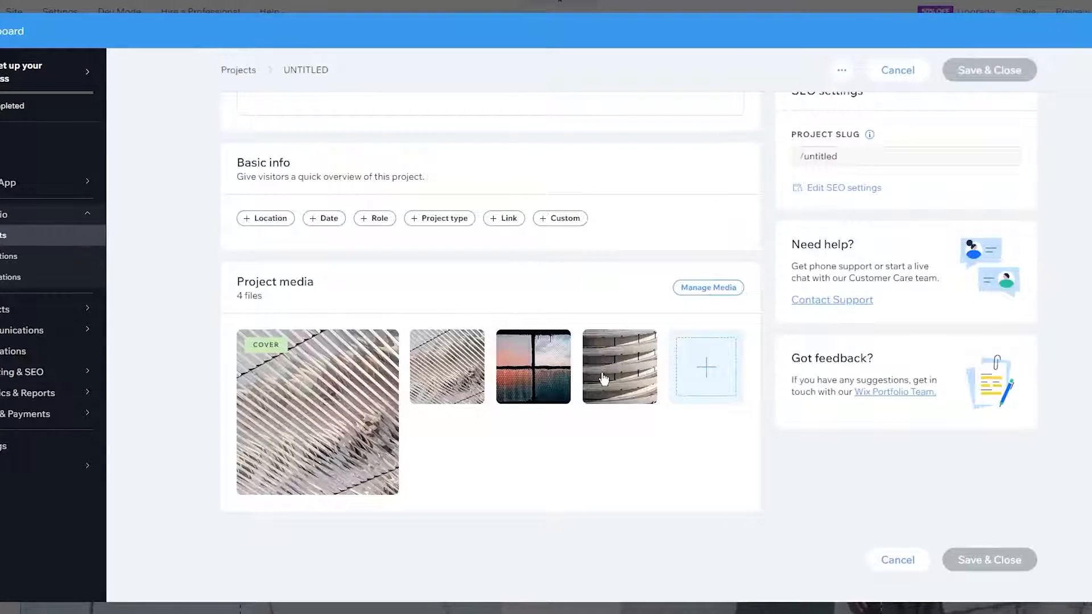
scroll(604, 379, up, 5)
click(898, 99)
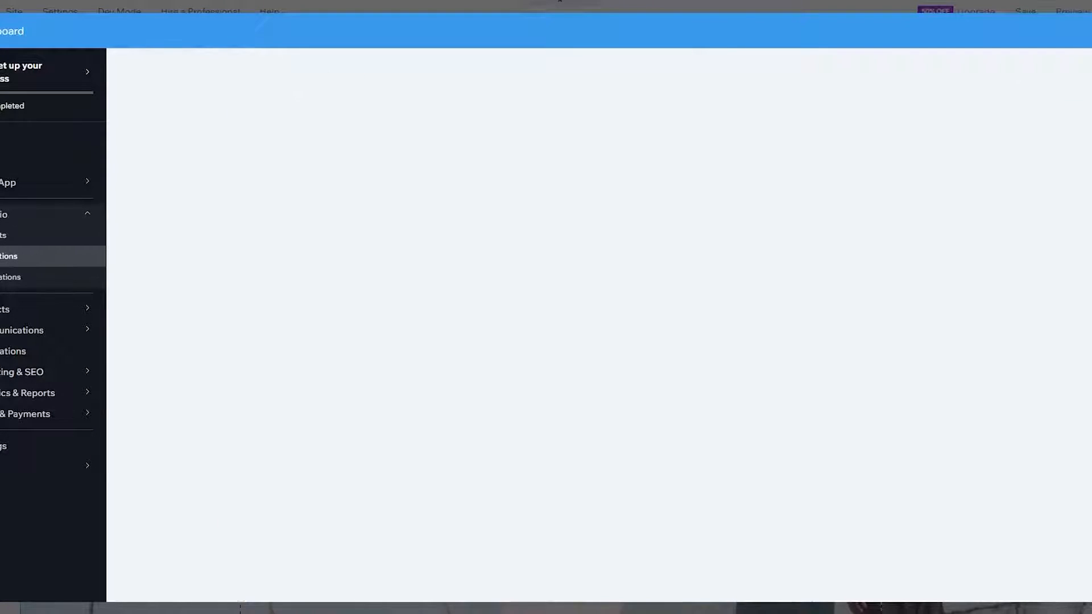
- Scroll through the WORK page's portfolio gallery, now led by a blank placeholder, and back up
scroll(676, 402, down, 10)
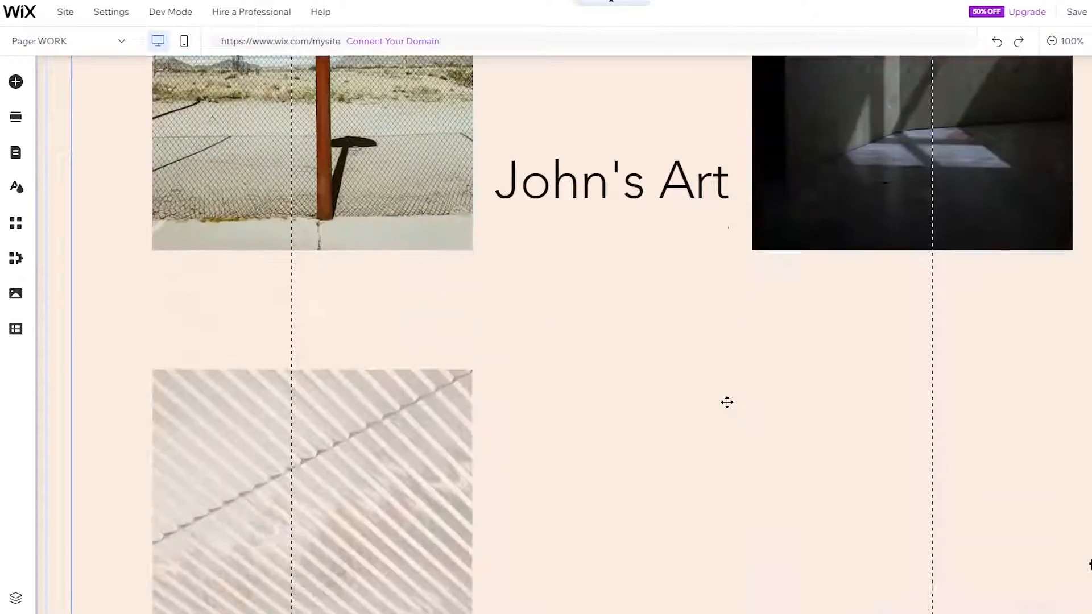
scroll(727, 402, down, 7)
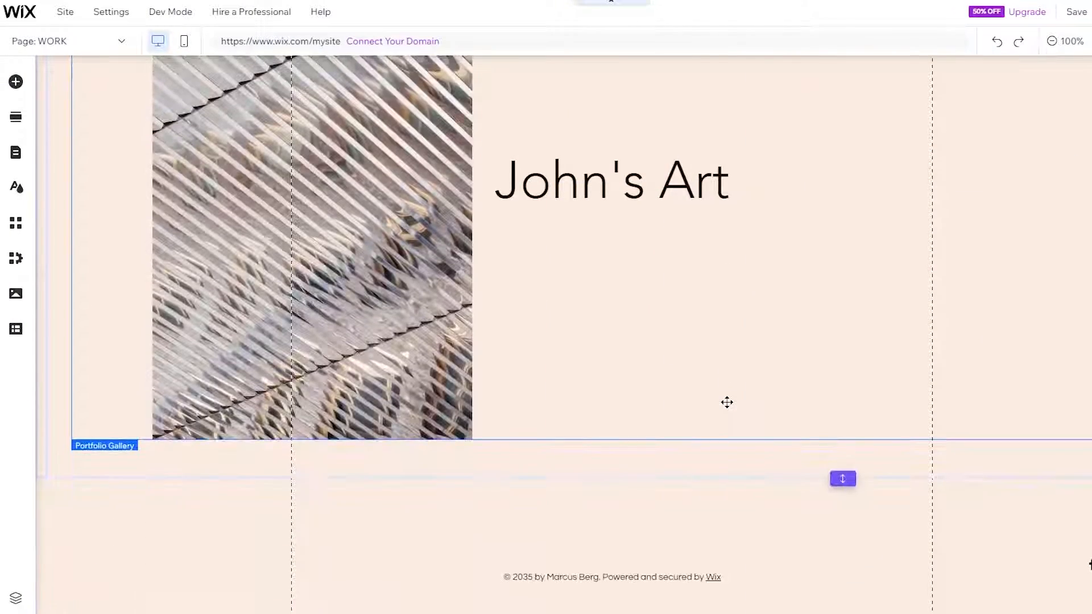
scroll(500, 224, up, 2)
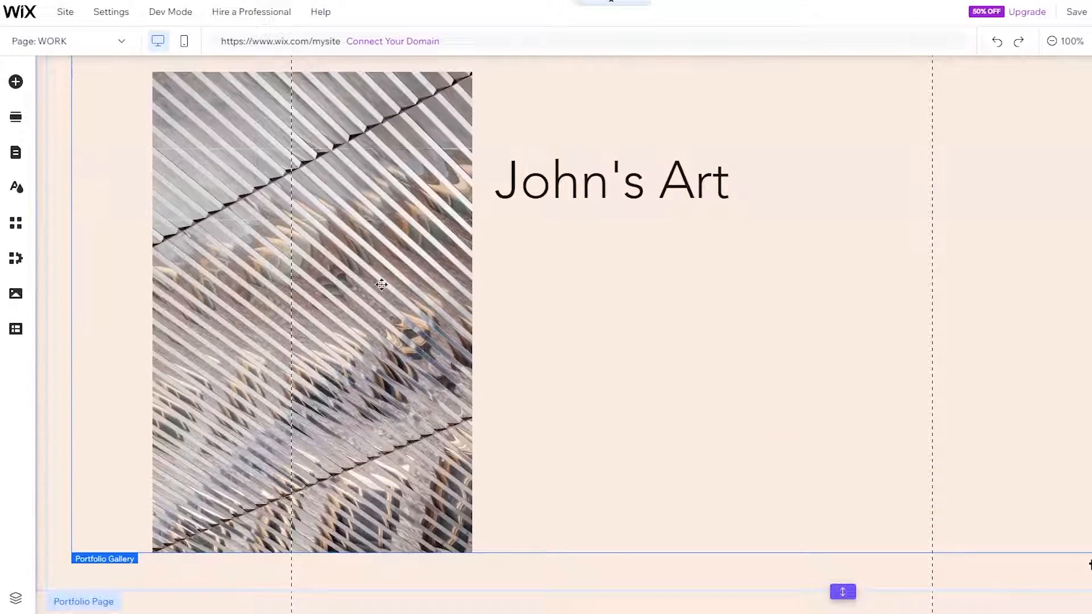
scroll(673, 215, up, 15)
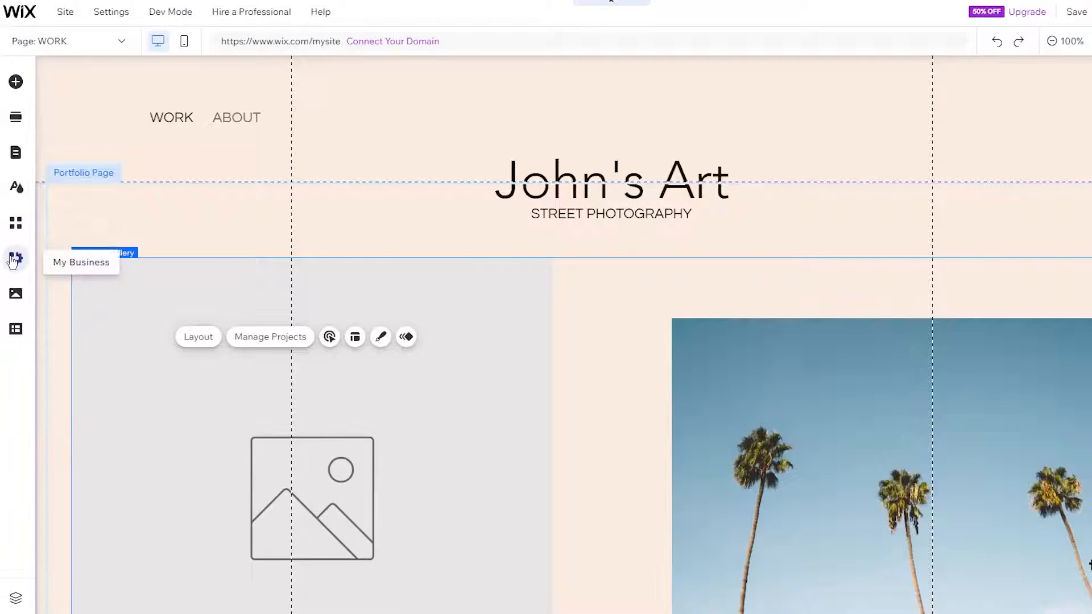
- Open the Media panel, start a computer upload, then cancel it, leaving the tree photo in Site Files
click(16, 301)
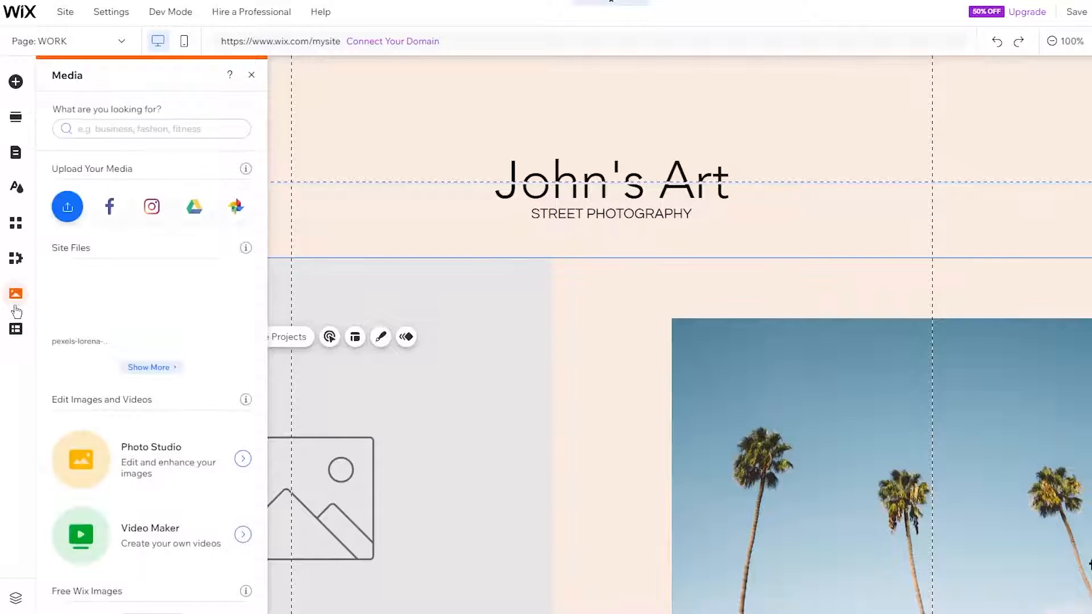
click(68, 211)
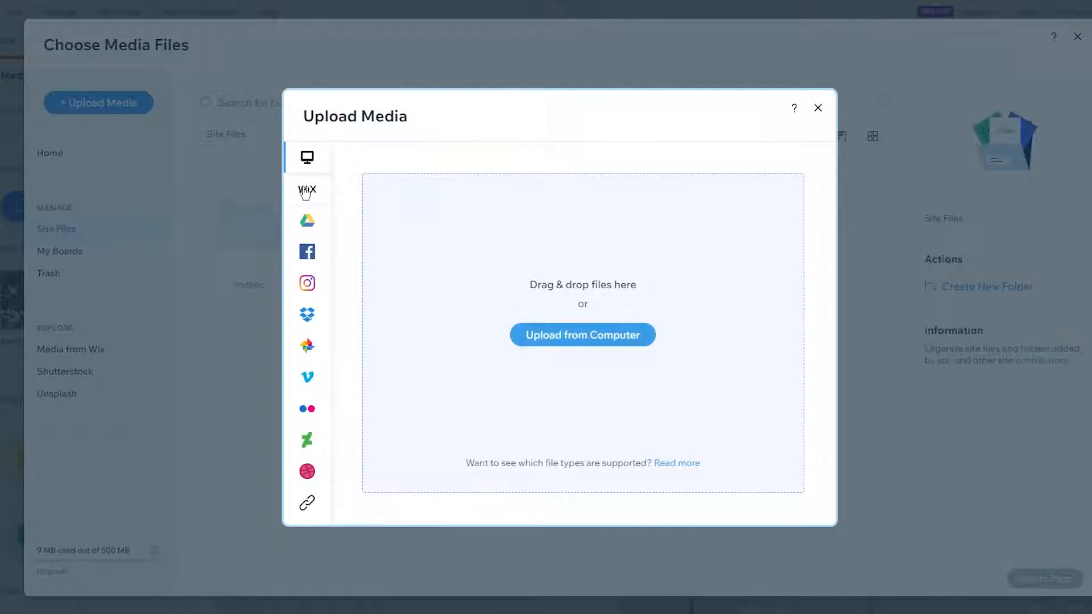
mouse_move(328, 194)
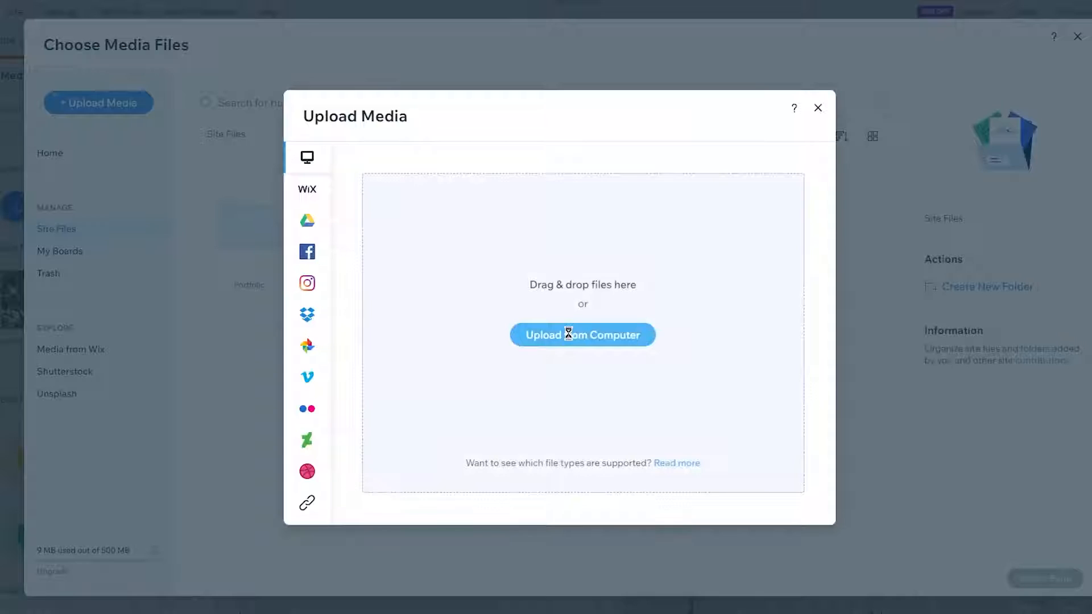
click(569, 336)
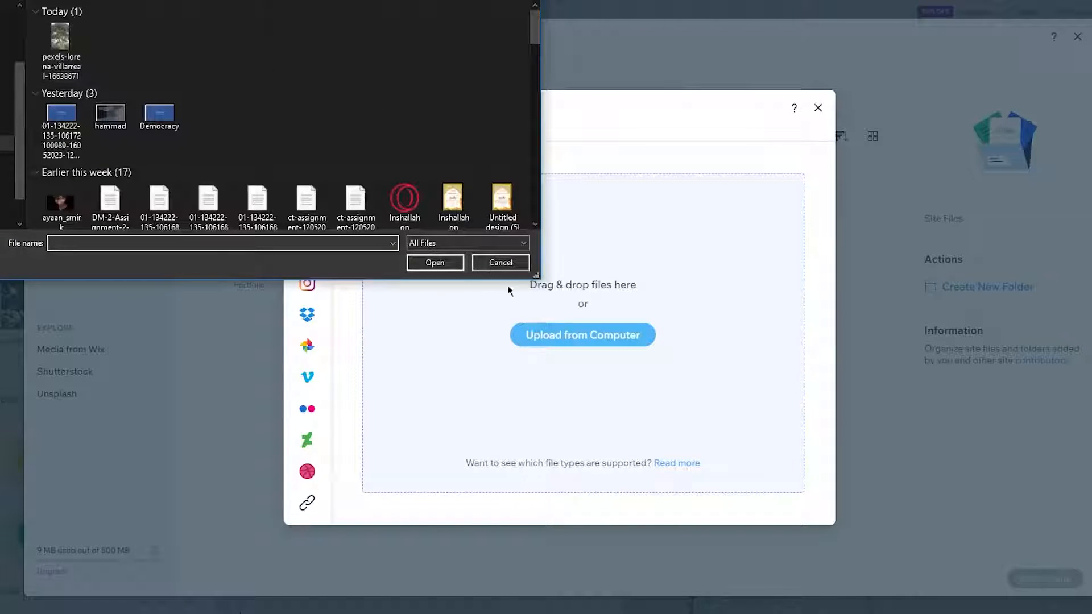
click(501, 262)
click(819, 107)
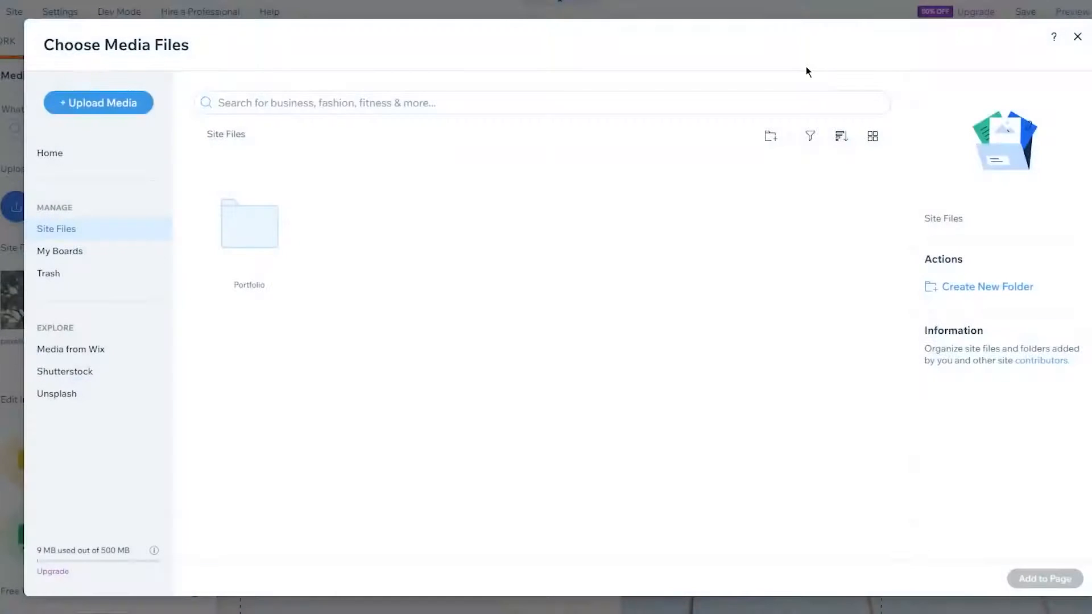
click(1078, 37)
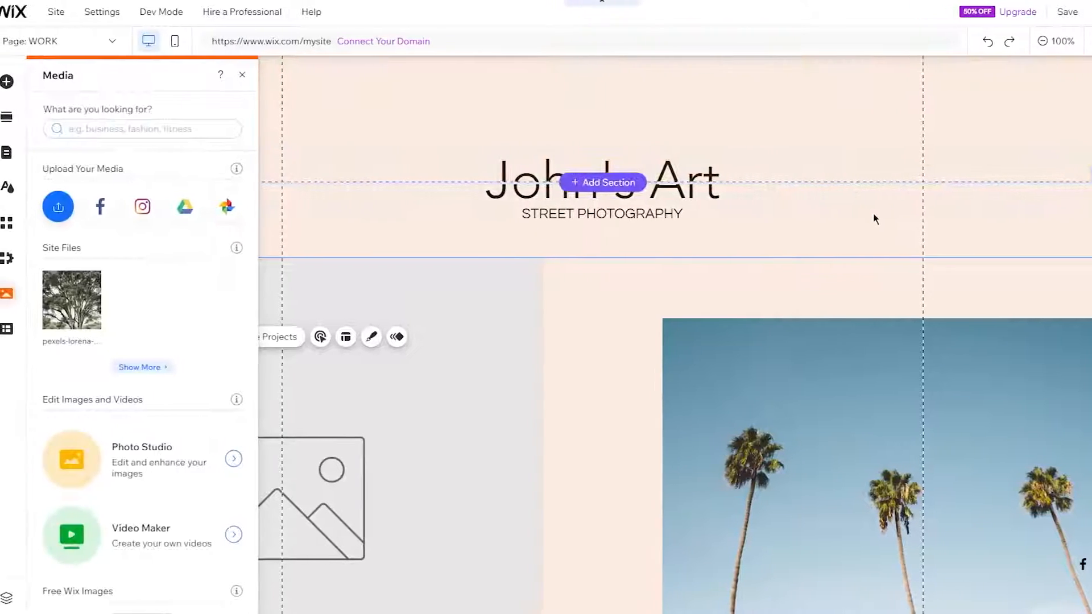